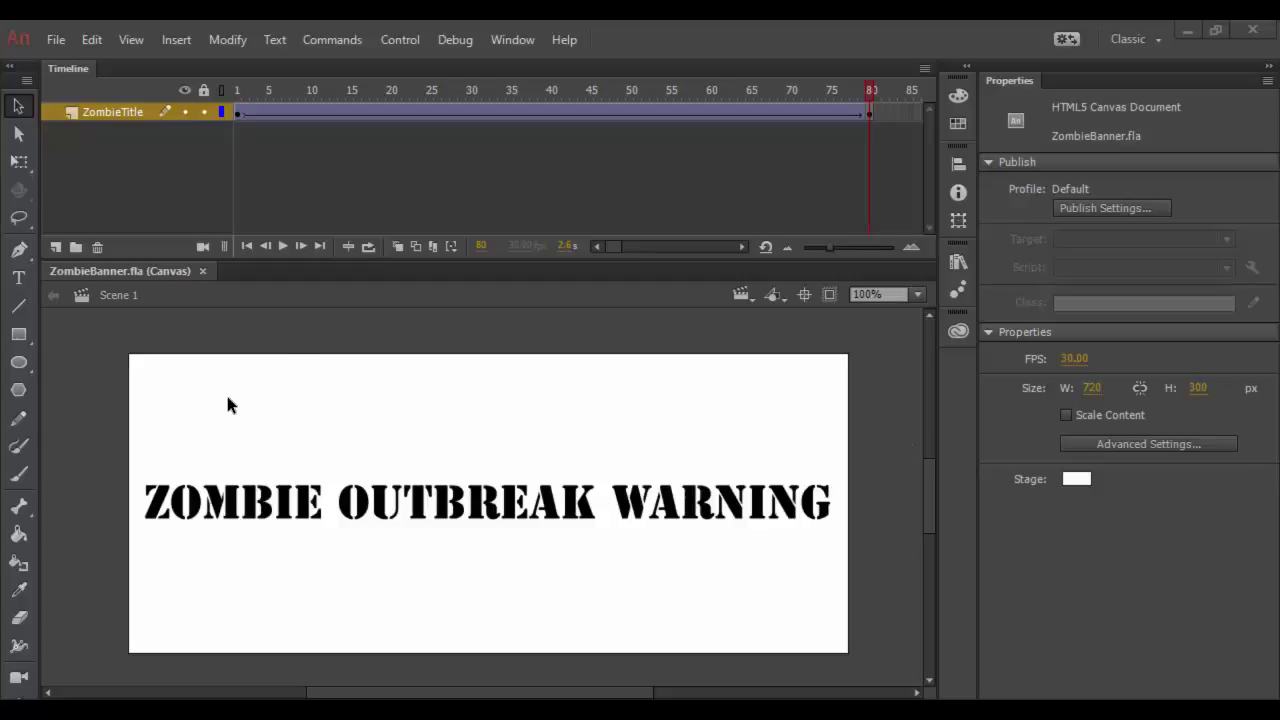
# Scrub the timeline to preview the 80-frame tween of the title sliding in from the right.
pyautogui.moveTo(874, 88); pyautogui.dragTo(865, 122)
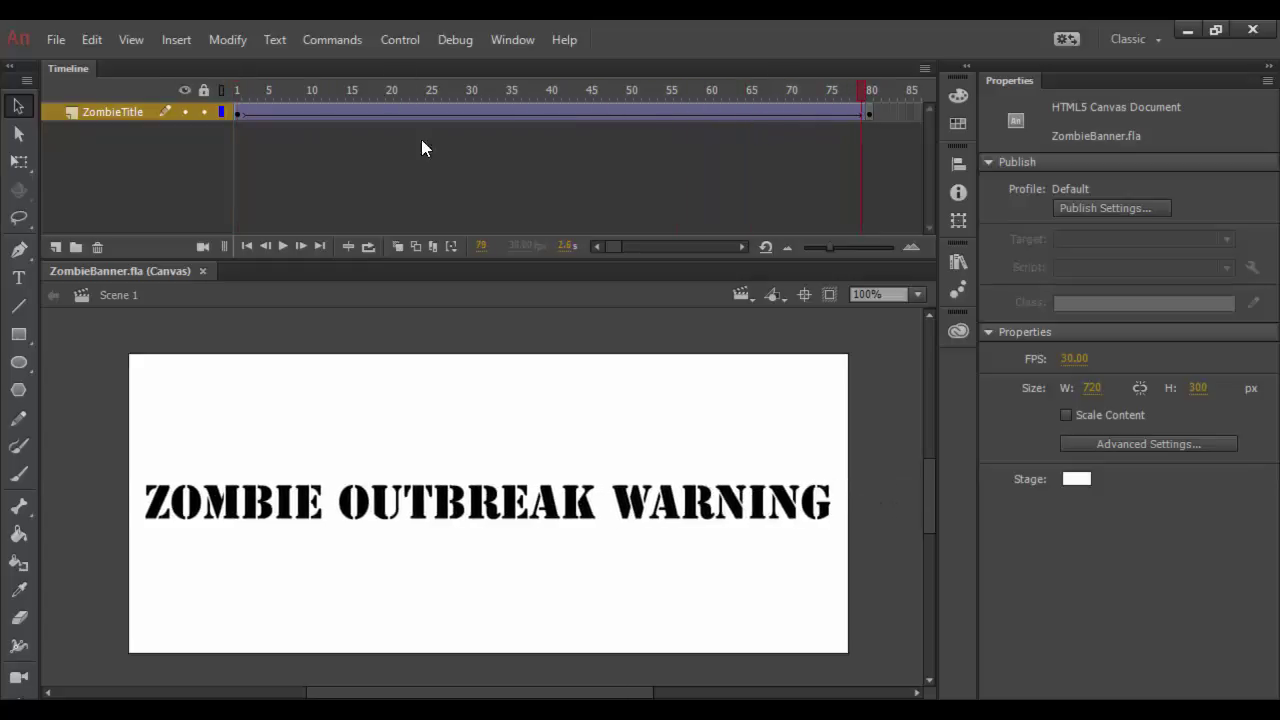
# Add a new layer, rename it 'Background', and drag it below the ZombieTitle layer.
pyautogui.click(56, 247)
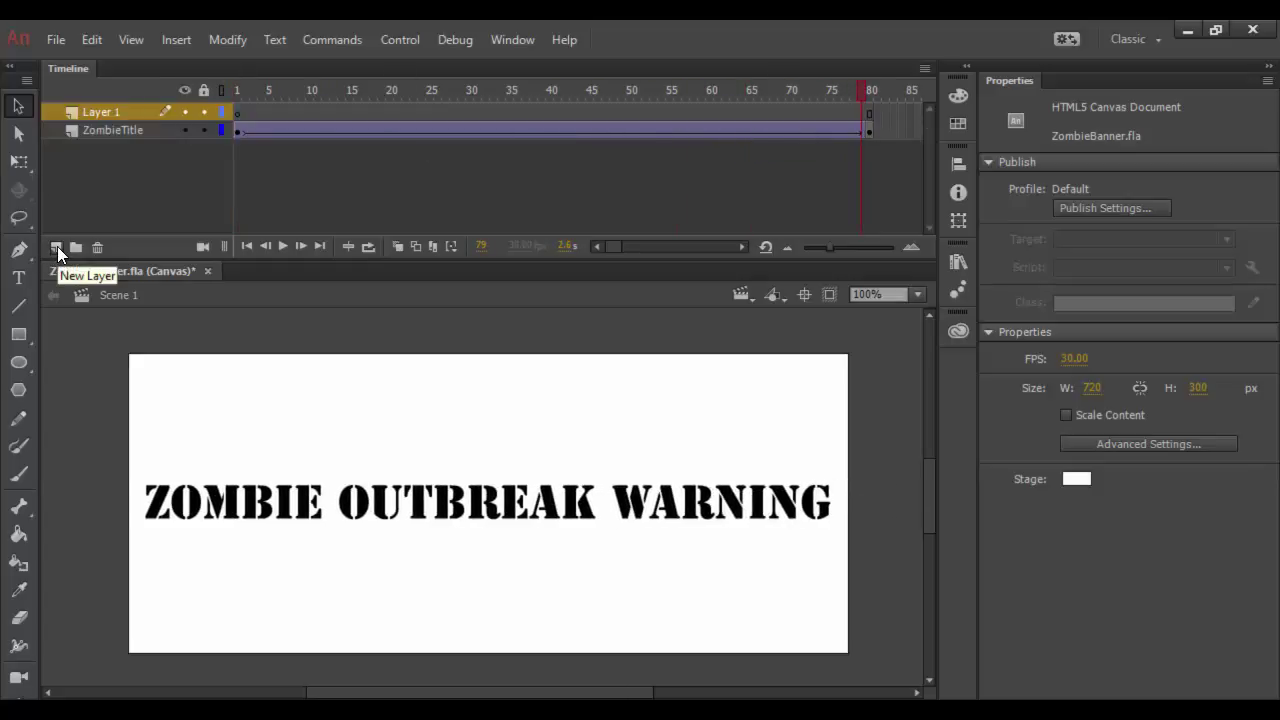
pyautogui.click(98, 111)
pyautogui.doubleClick(98, 111)
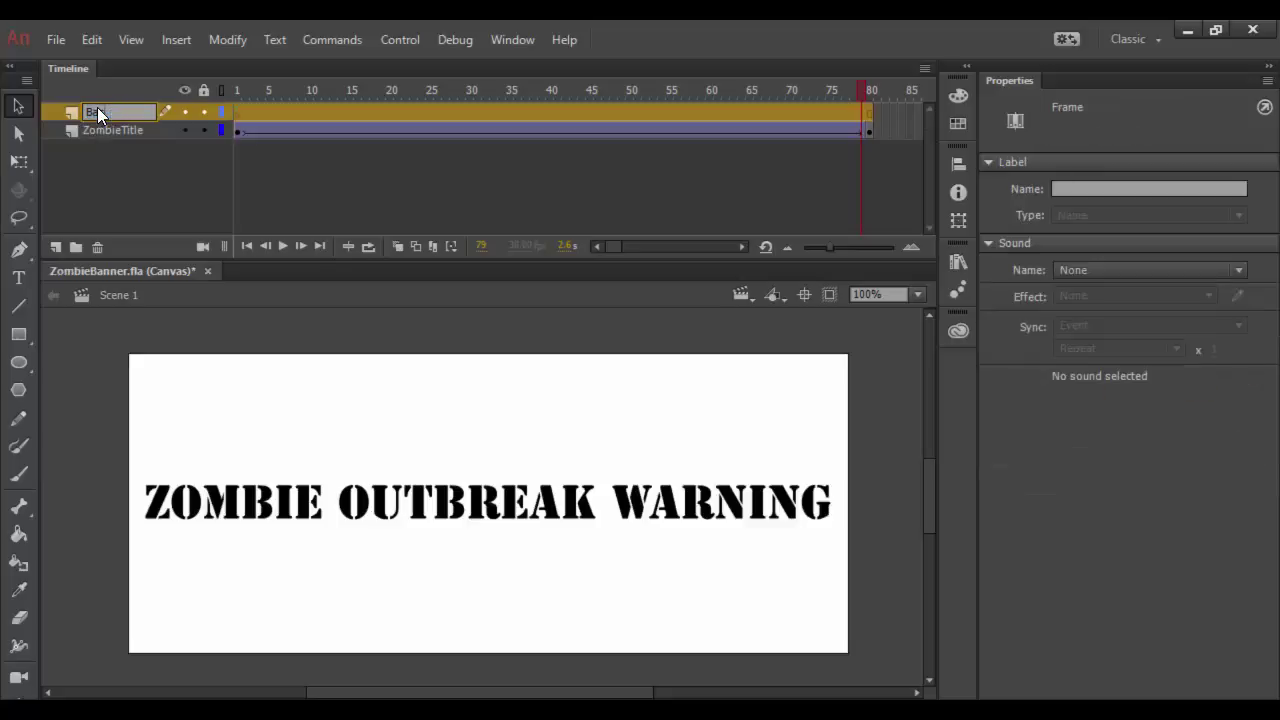
pyautogui.write('Background')
pyautogui.press('Return')
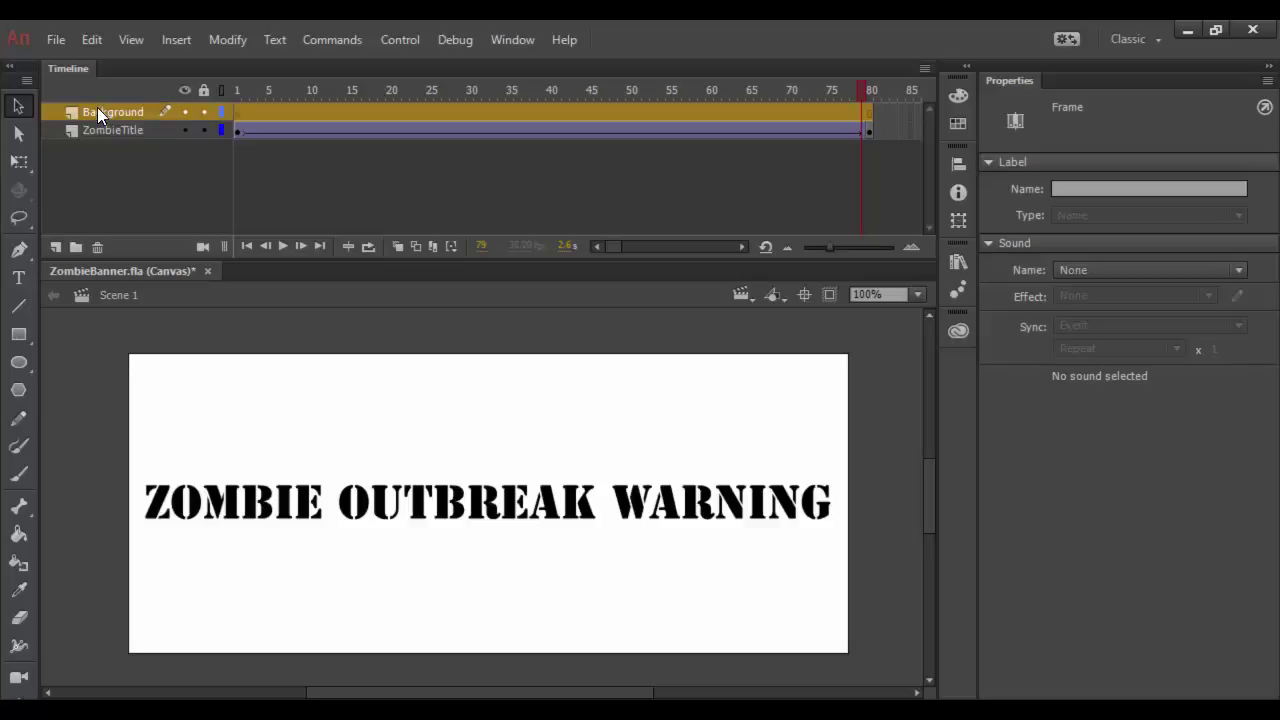
pyautogui.moveTo(97, 112); pyautogui.dragTo(98, 140)
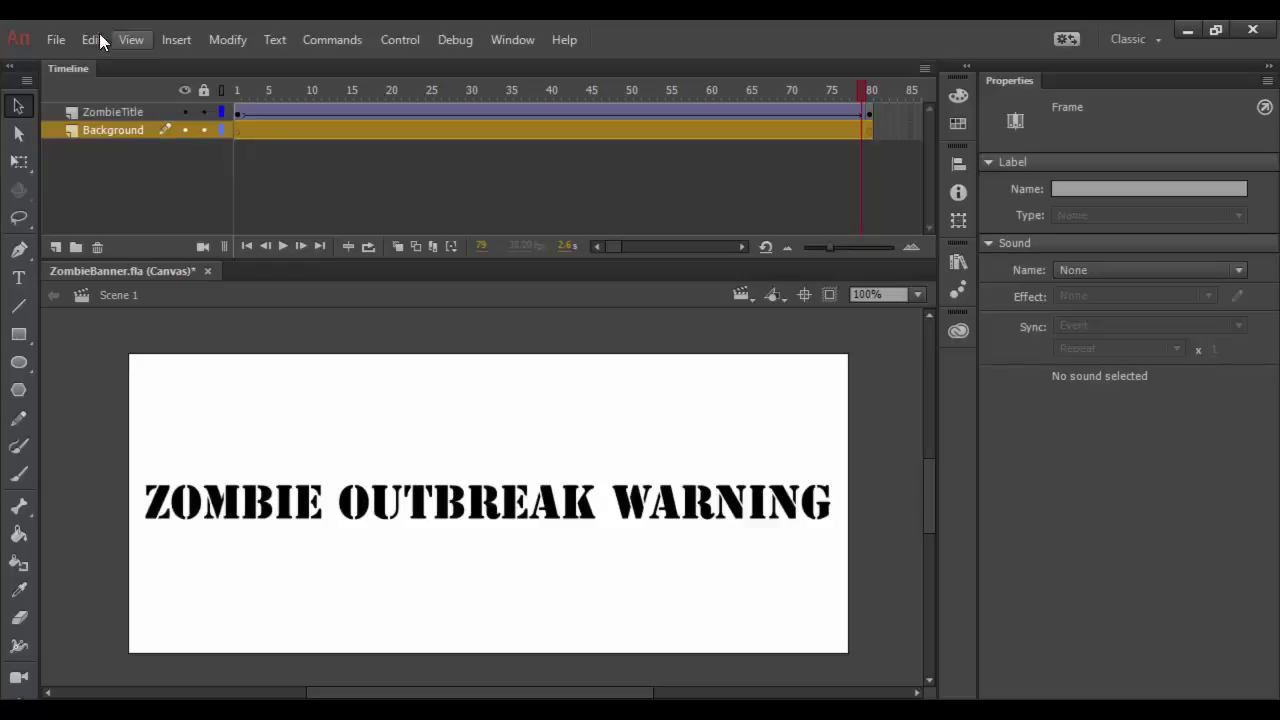
# Import the red hazard-stripe image background.jpg to the stage using Import to Stage.
pyautogui.click(63, 43)
pyautogui.moveTo(94, 350)
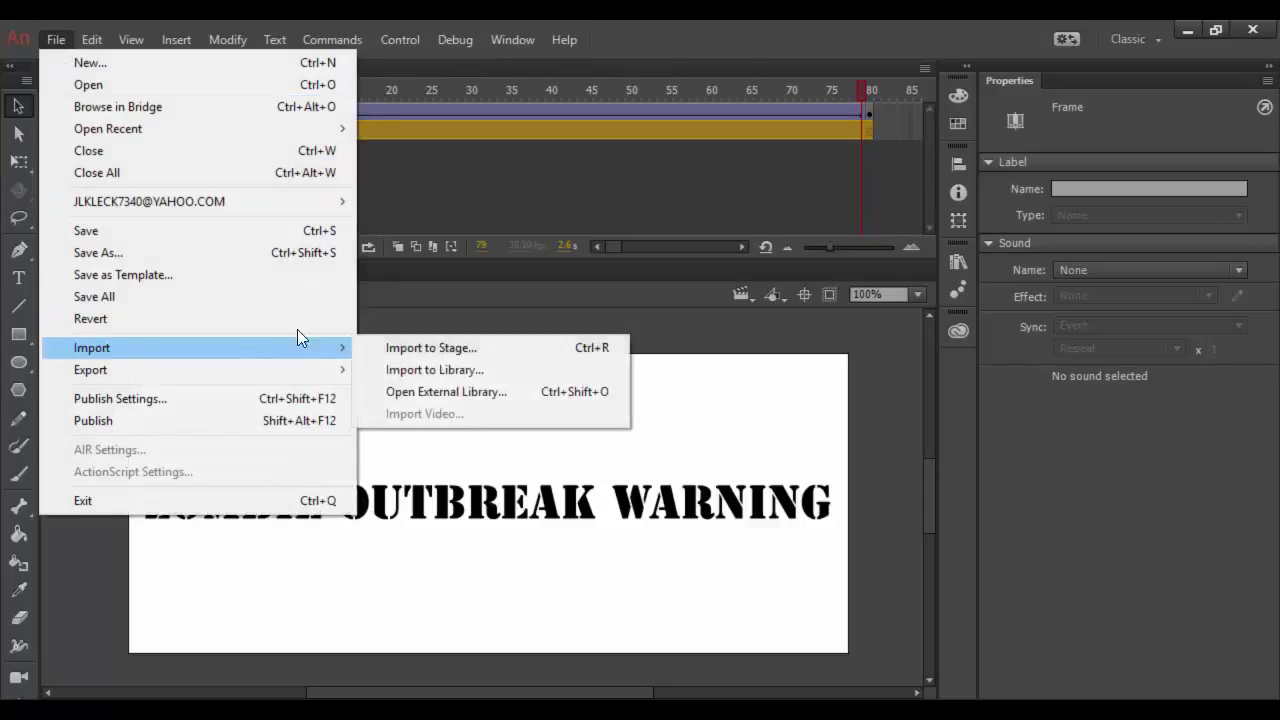
pyautogui.click(443, 348)
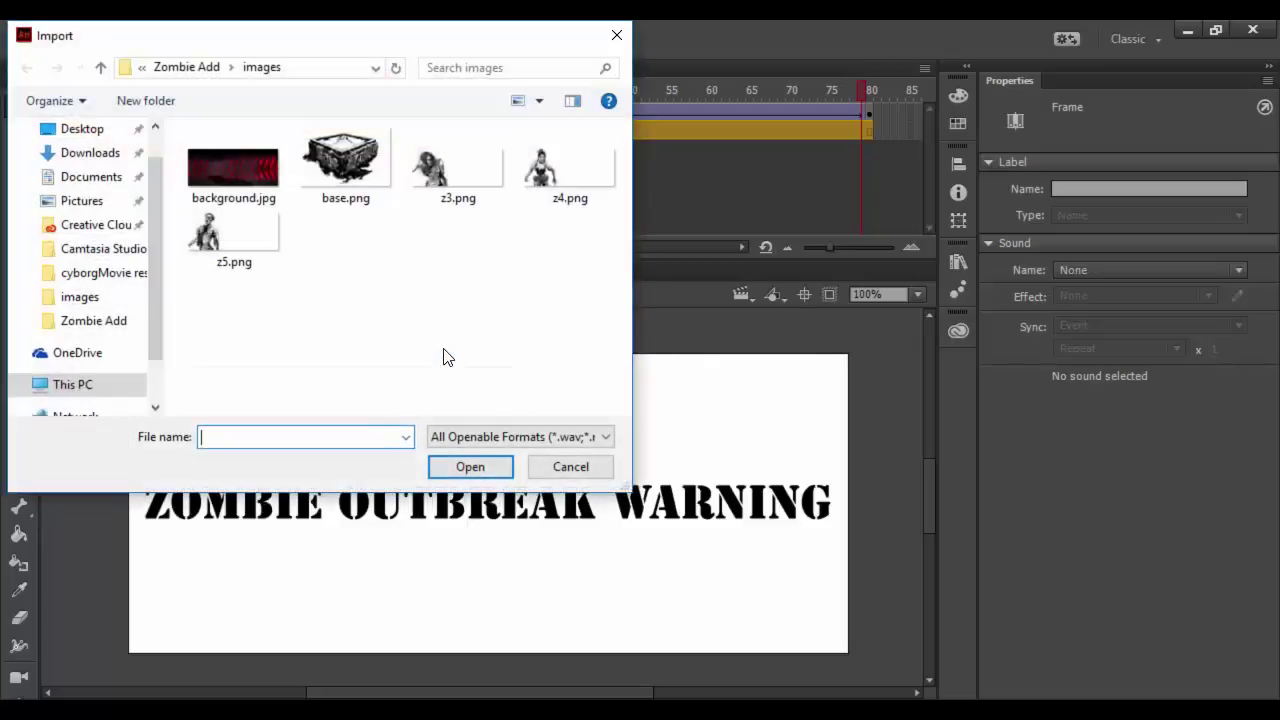
pyautogui.click(236, 188)
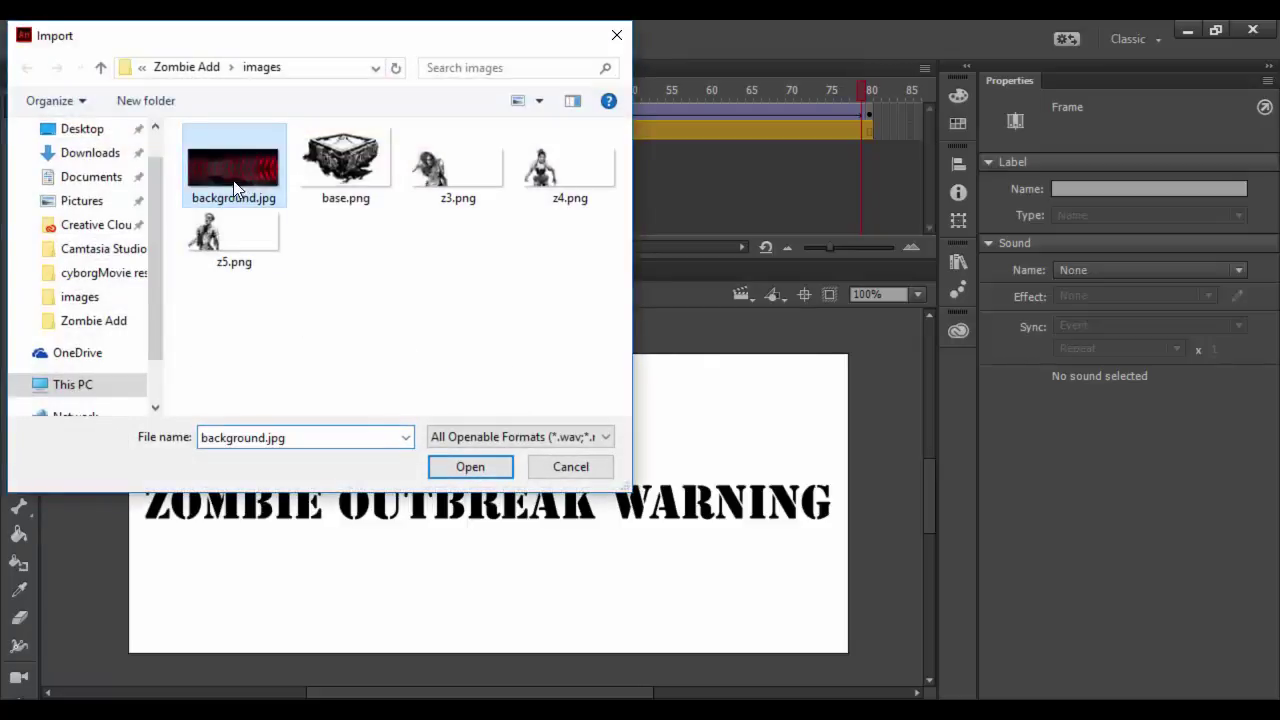
pyautogui.click(478, 466)
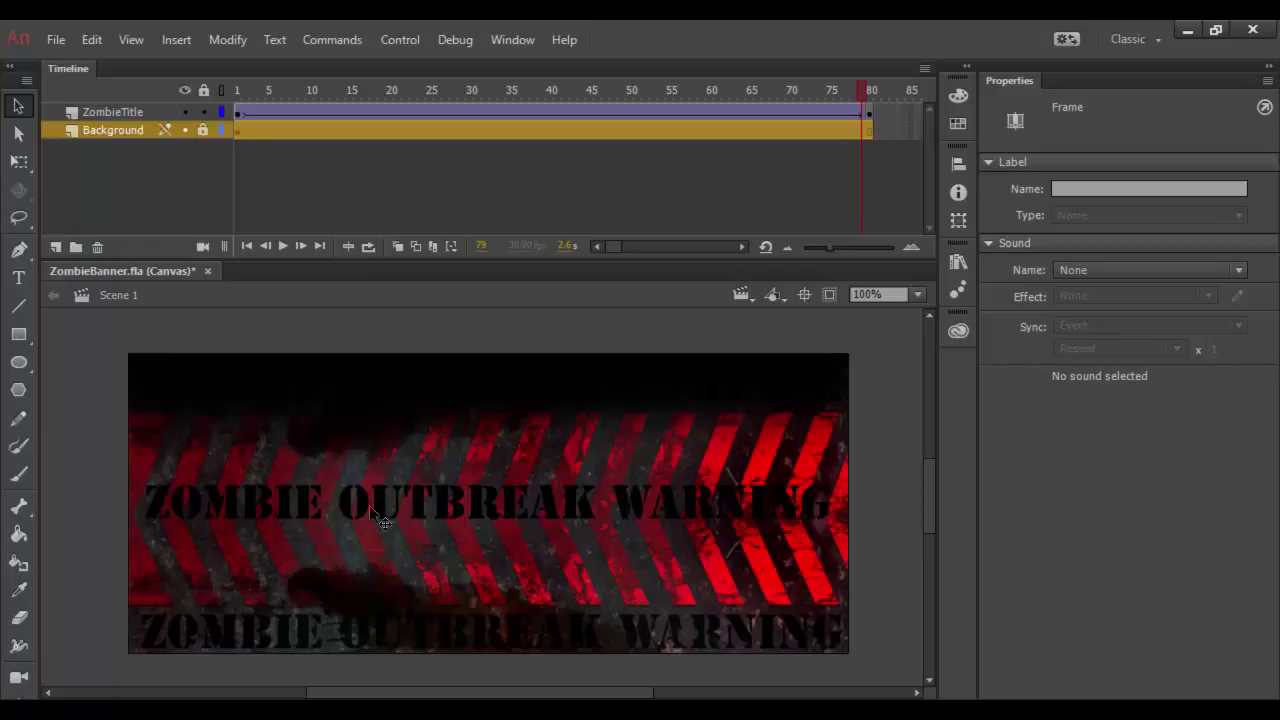
# Hide and reshow the Background layer, then make ZombieTitle the active layer with no frames selected.
pyautogui.click(184, 130)
pyautogui.click(185, 130)
pyautogui.click(134, 115)
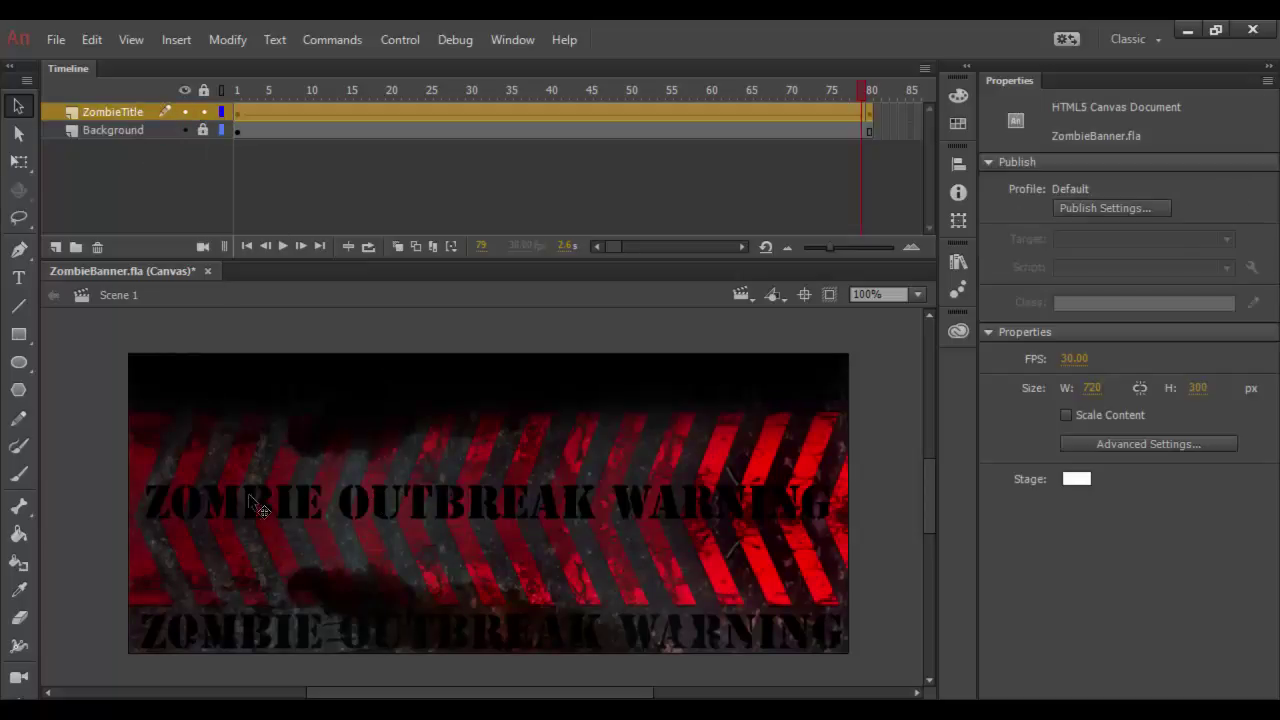
pyautogui.click(288, 504)
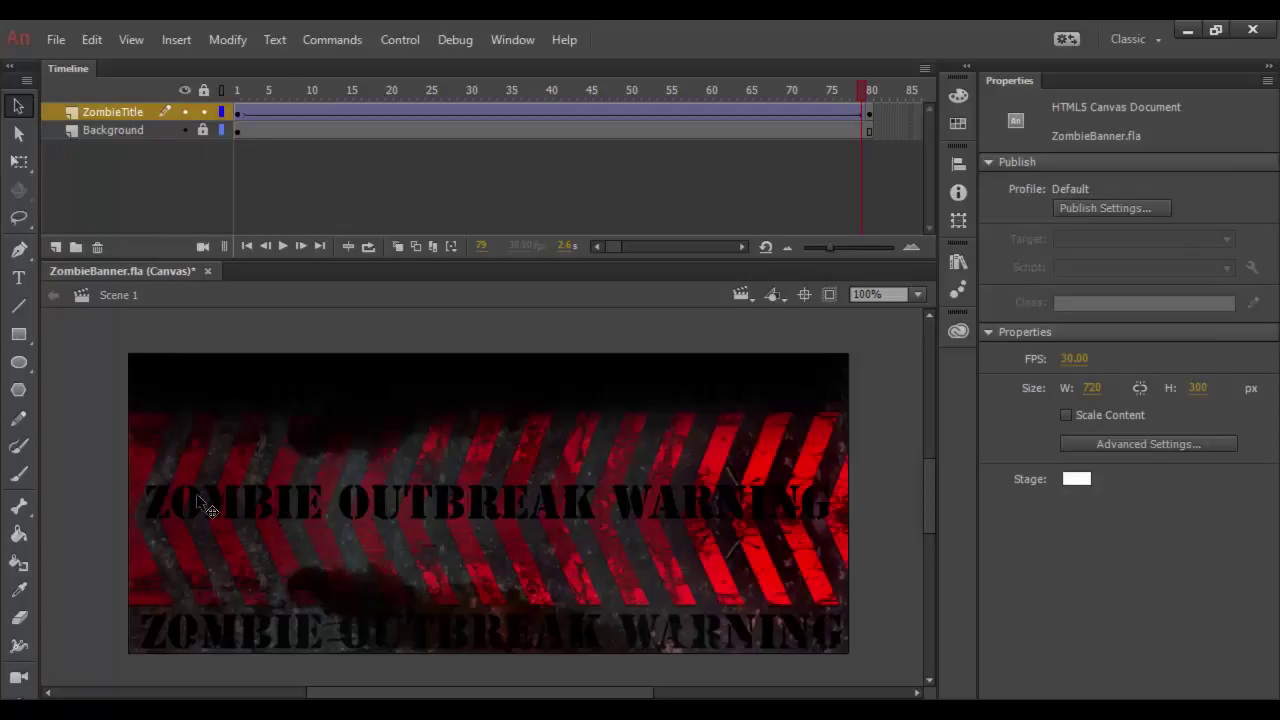
# Enter the ZombieText symbol, go back to the main scene and scrub the title slide again.
pyautogui.doubleClick(590, 499)
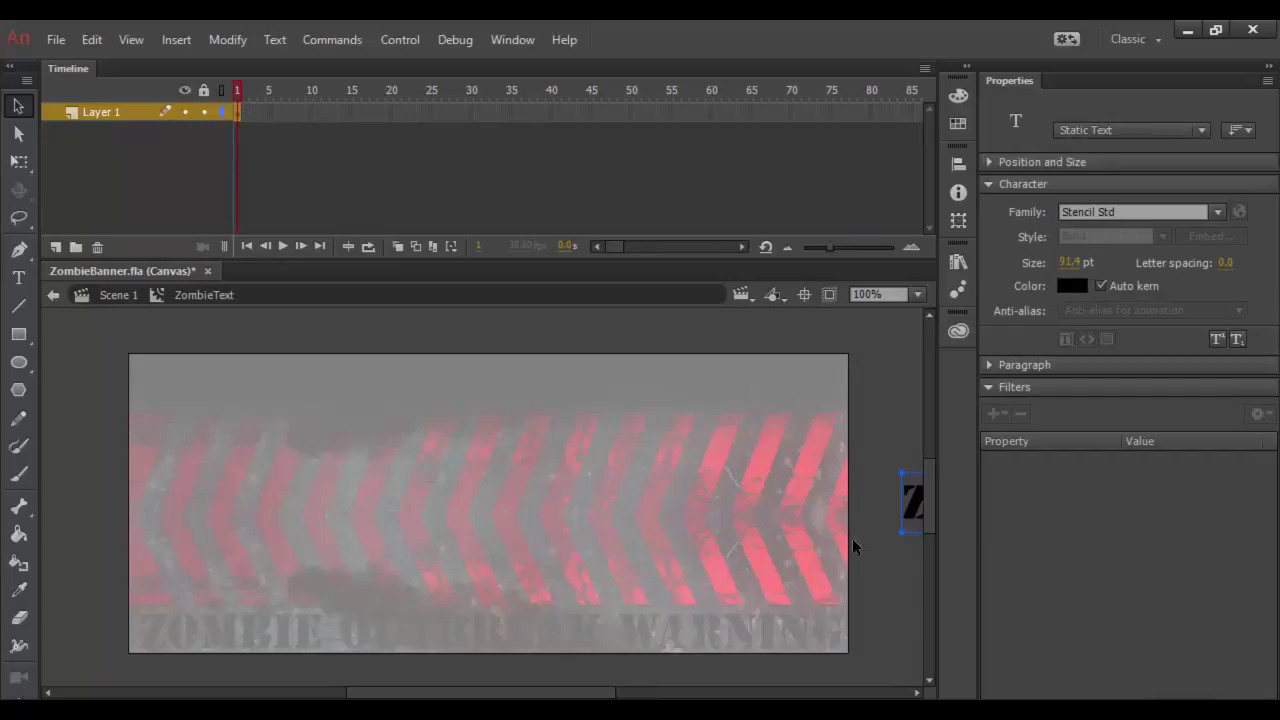
pyautogui.moveTo(543, 693); pyautogui.dragTo(674, 694)
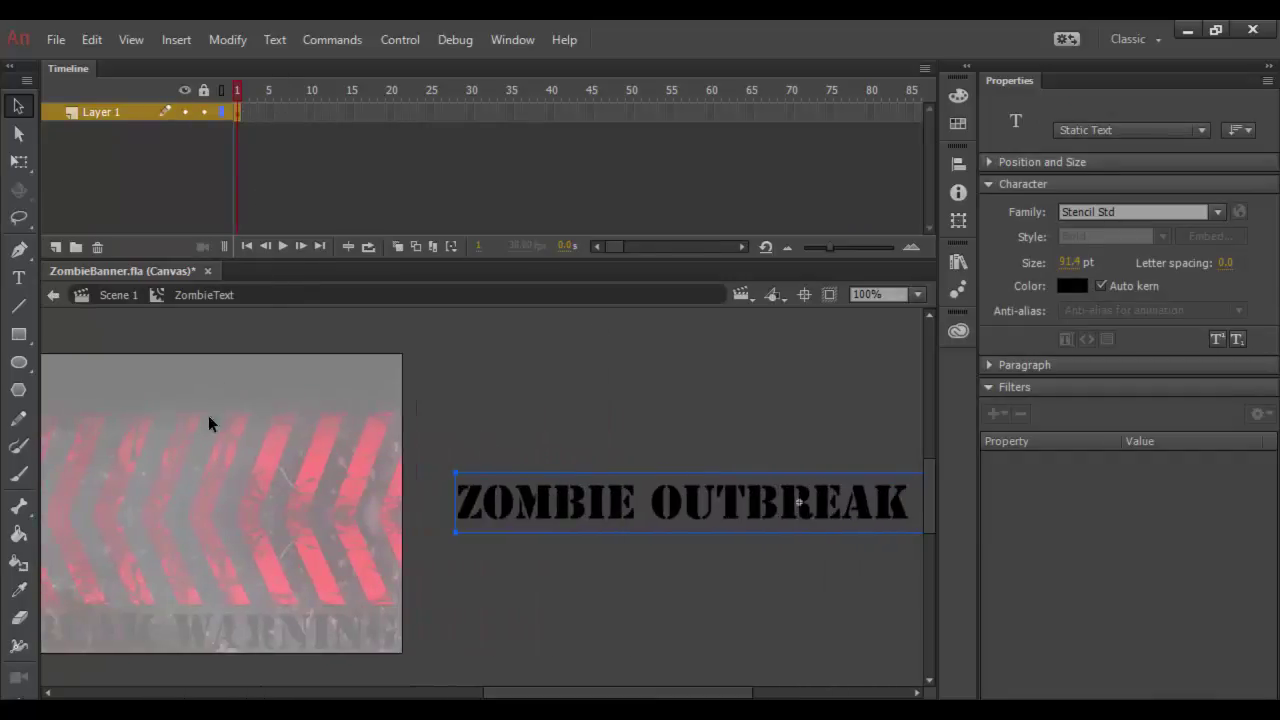
pyautogui.doubleClick(217, 461)
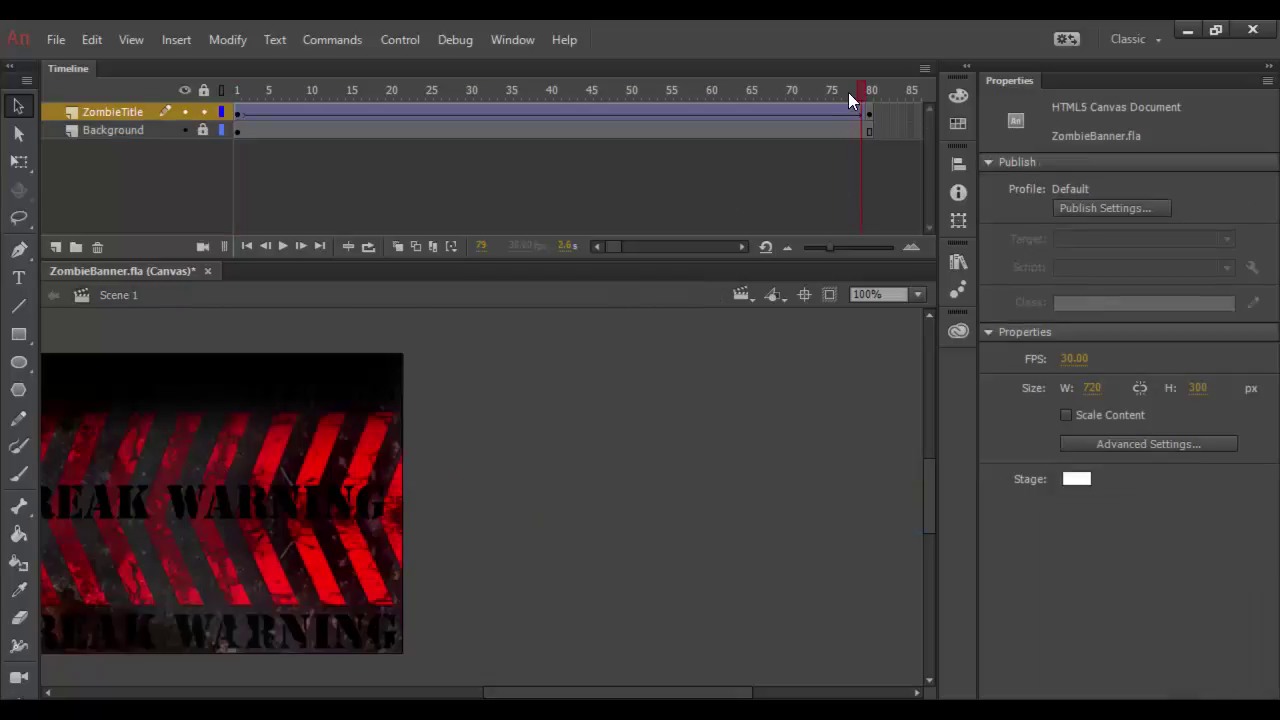
pyautogui.moveTo(857, 86); pyautogui.dragTo(890, 78)
pyautogui.moveTo(666, 694); pyautogui.dragTo(512, 690)
# Re-enter ZombieText in place and select its Stencil Std 91.4 pt title text.
pyautogui.doubleClick(507, 512)
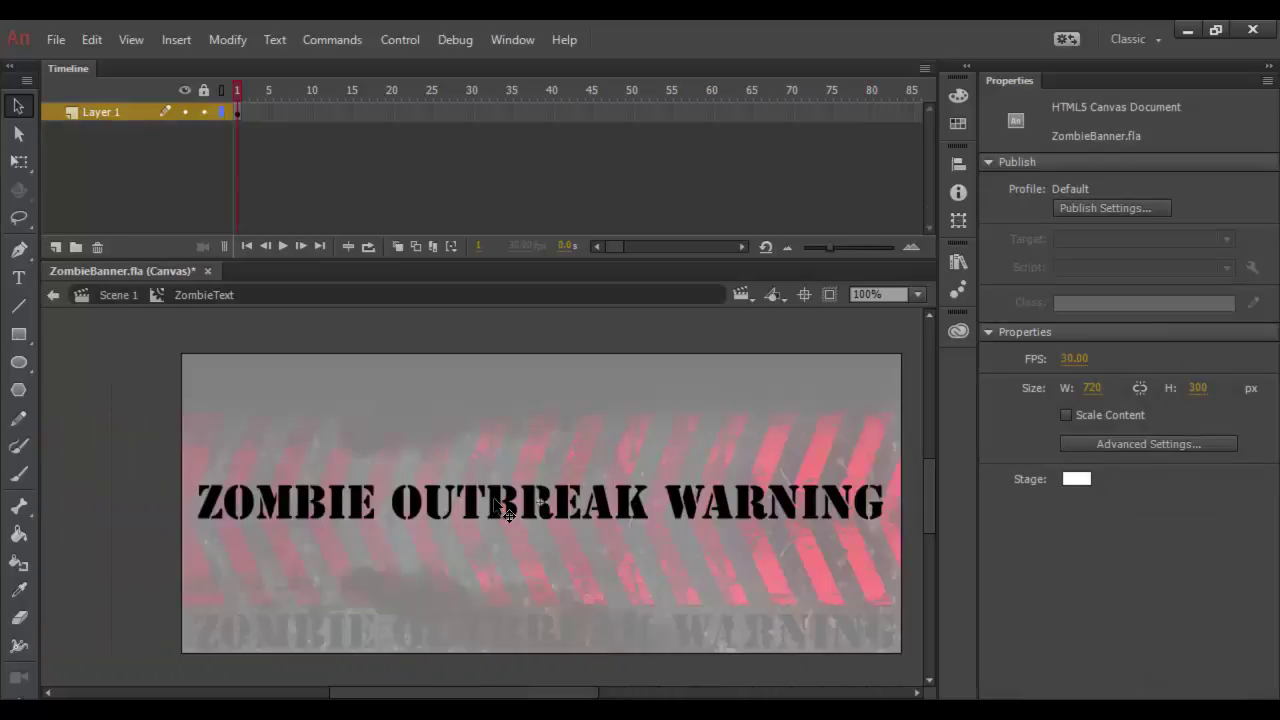
pyautogui.click(511, 512)
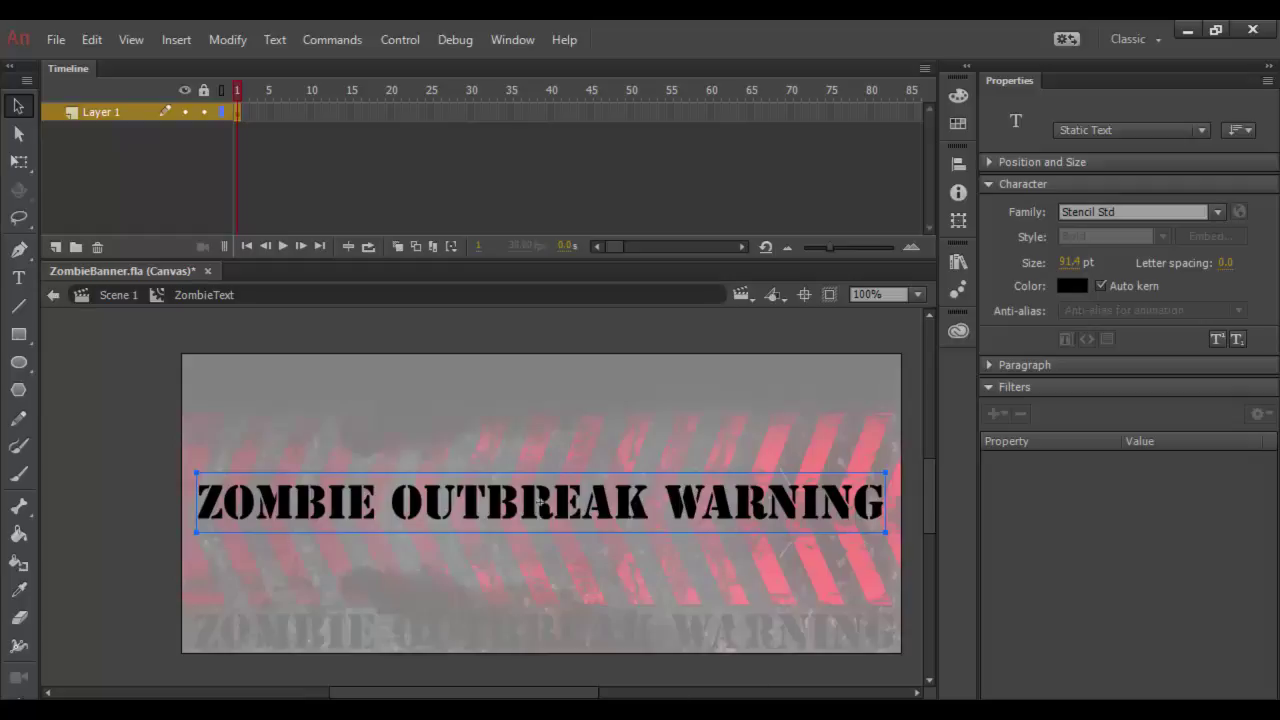
pyautogui.moveTo(566, 694); pyautogui.dragTo(588, 696)
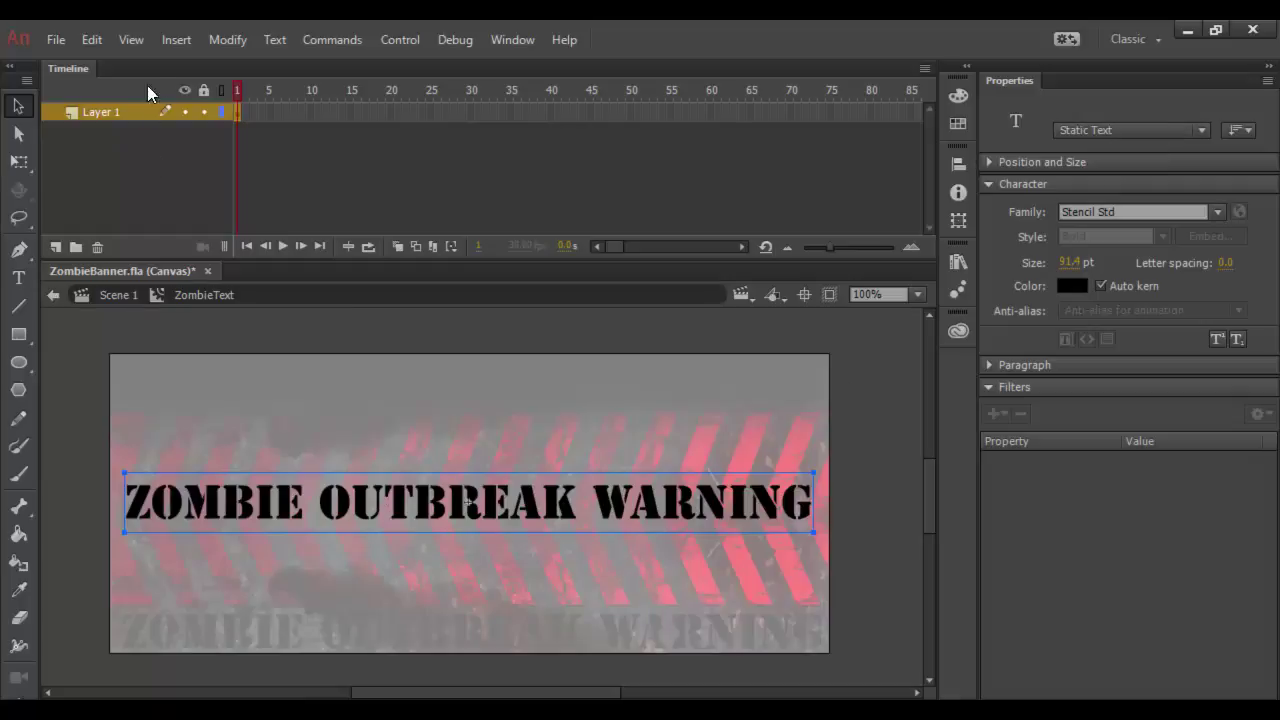
# Switch to the Free Transform tool and drag the title text's top-right corner handle.
pyautogui.click(19, 163)
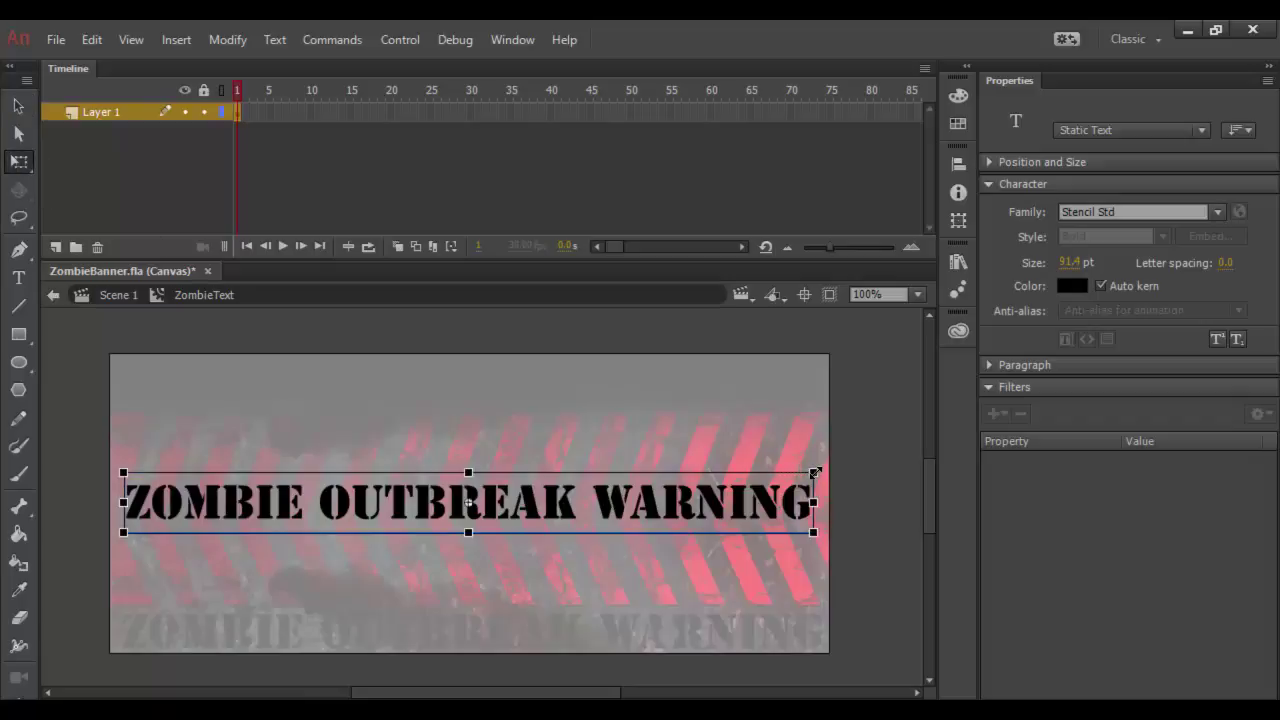
pyautogui.moveTo(816, 471)
pyautogui.mouseDown()
pyautogui.moveTo(834, 458)
pyautogui.moveTo(825, 467)
pyautogui.mouseUp()
# Disable Snap Bitmaps to Pixels, Snap to Objects, Snap to Guides and Snap Align under View > Snapping.
pyautogui.click(131, 40)
pyautogui.moveTo(180, 283)
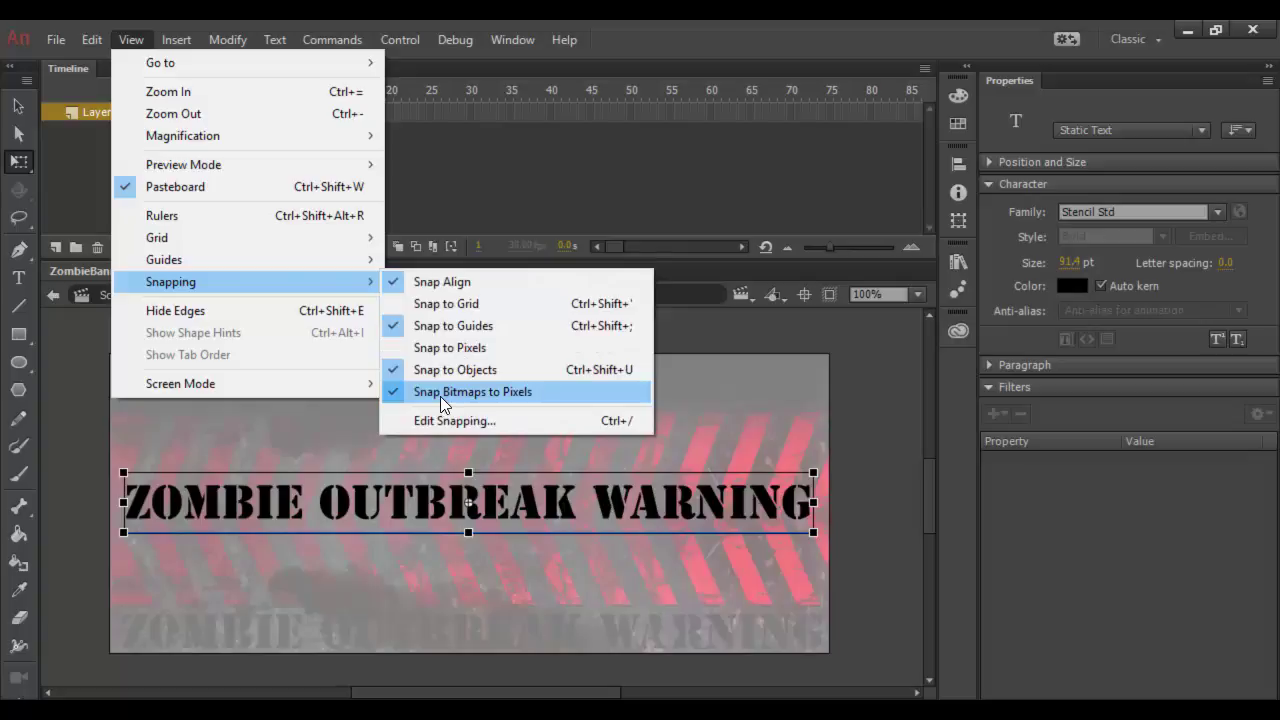
pyautogui.click(443, 396)
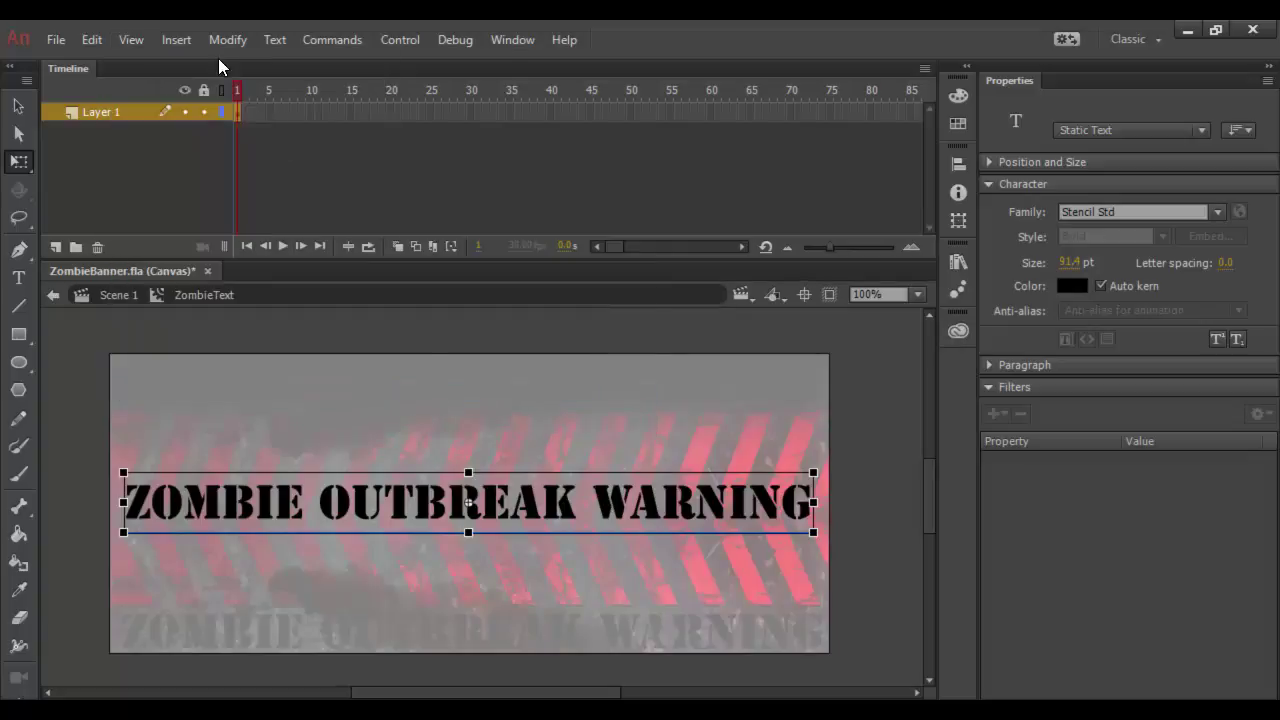
pyautogui.click(134, 42)
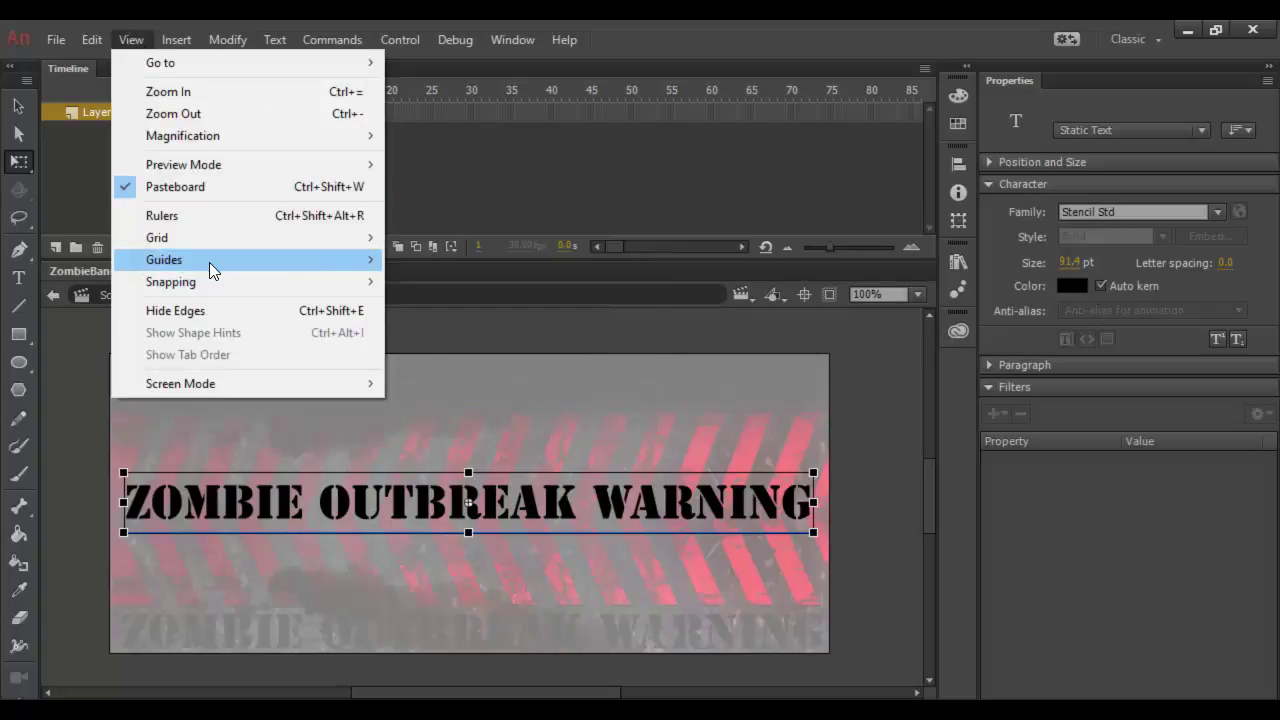
pyautogui.moveTo(266, 281)
pyautogui.click(430, 369)
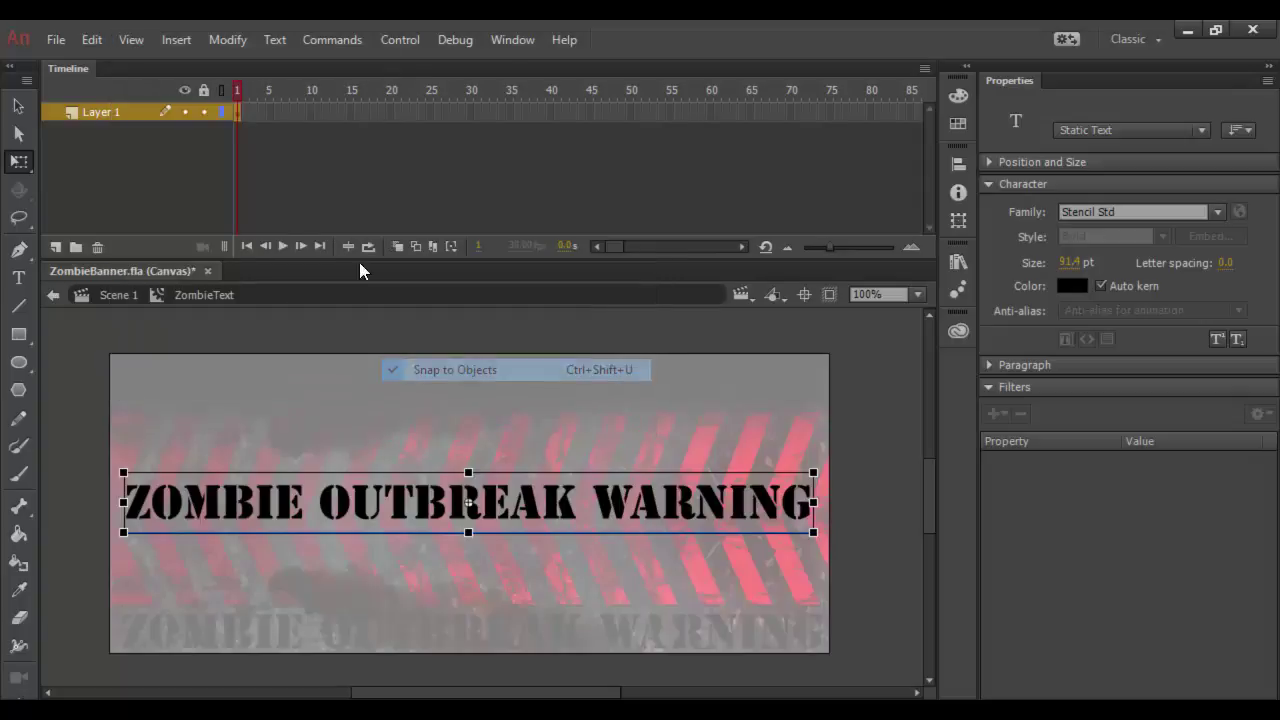
pyautogui.click(131, 40)
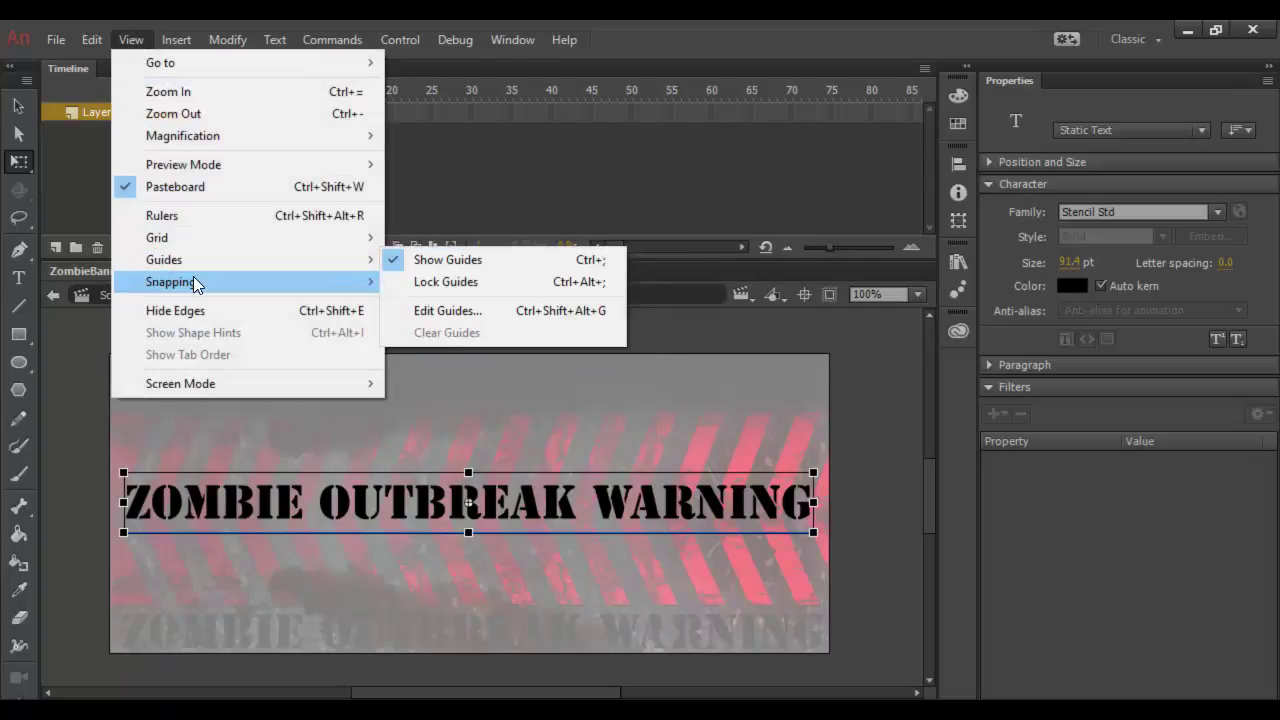
pyautogui.moveTo(286, 284)
pyautogui.click(447, 326)
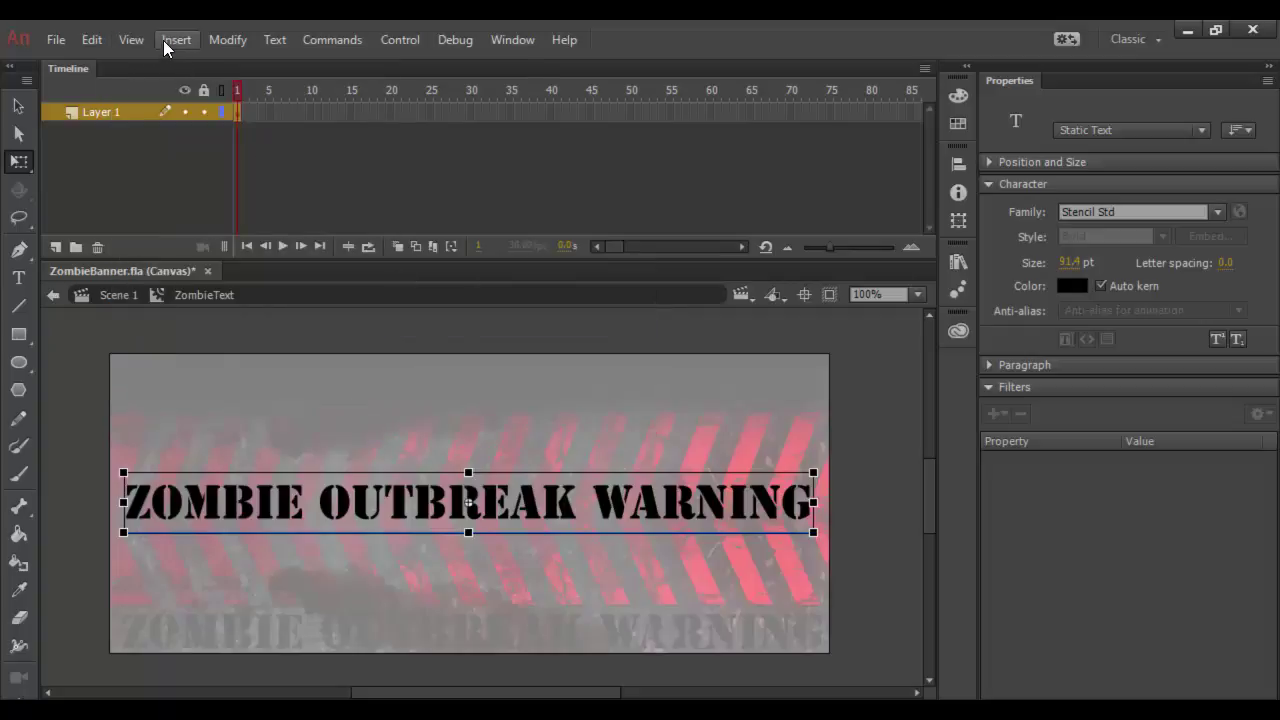
pyautogui.click(131, 40)
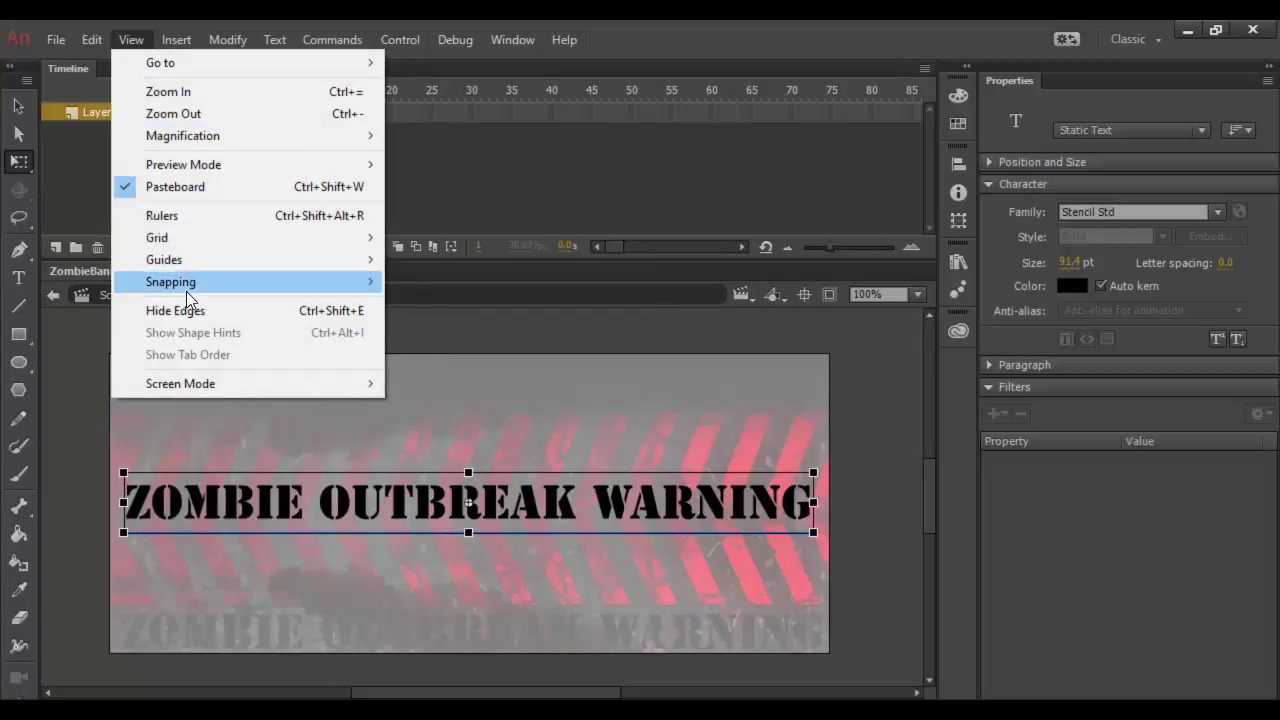
pyautogui.moveTo(222, 286)
pyautogui.click(418, 284)
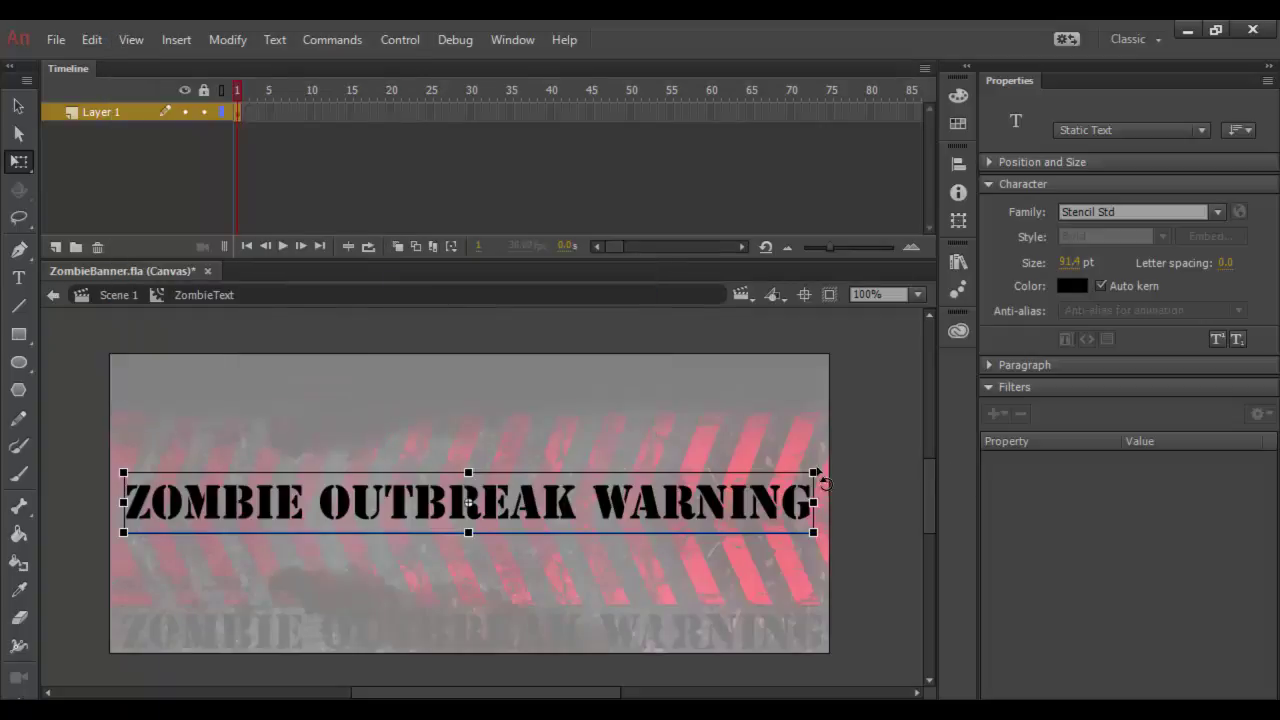
# Stretch the title slightly wider and change its text colour to white (#FFFFFF).
pyautogui.moveTo(817, 468); pyautogui.dragTo(822, 468)
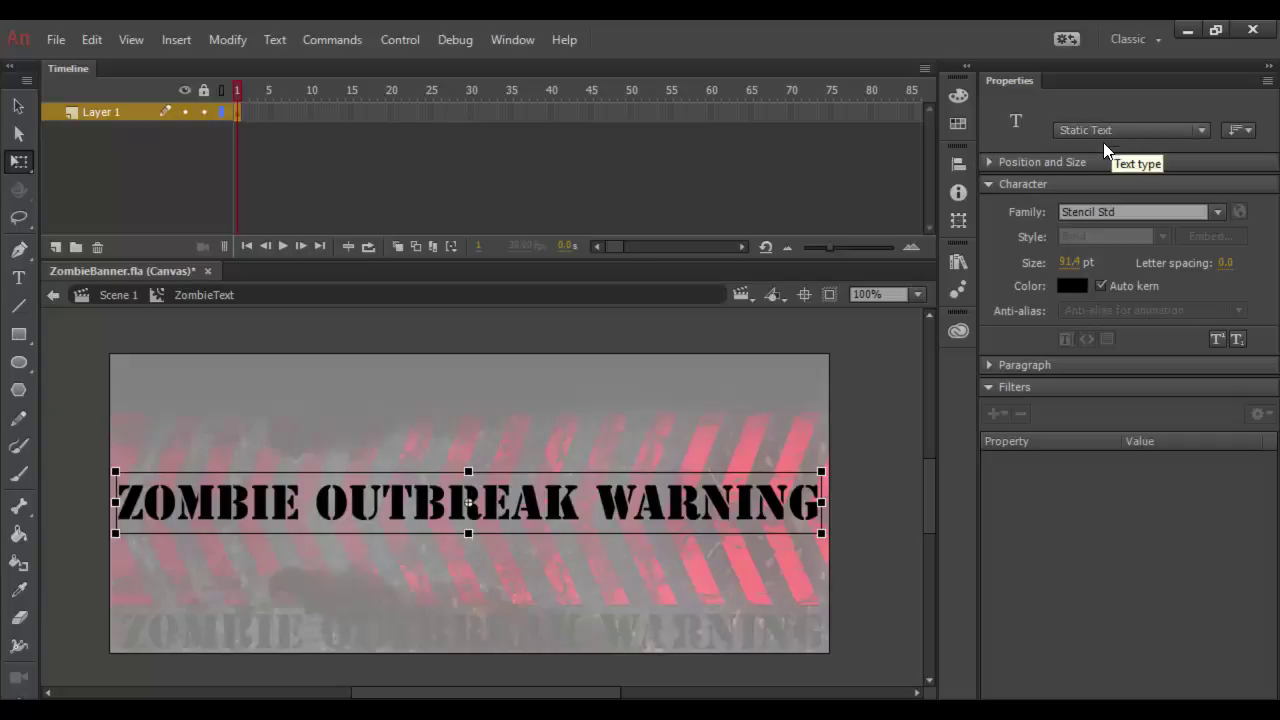
pyautogui.click(1072, 285)
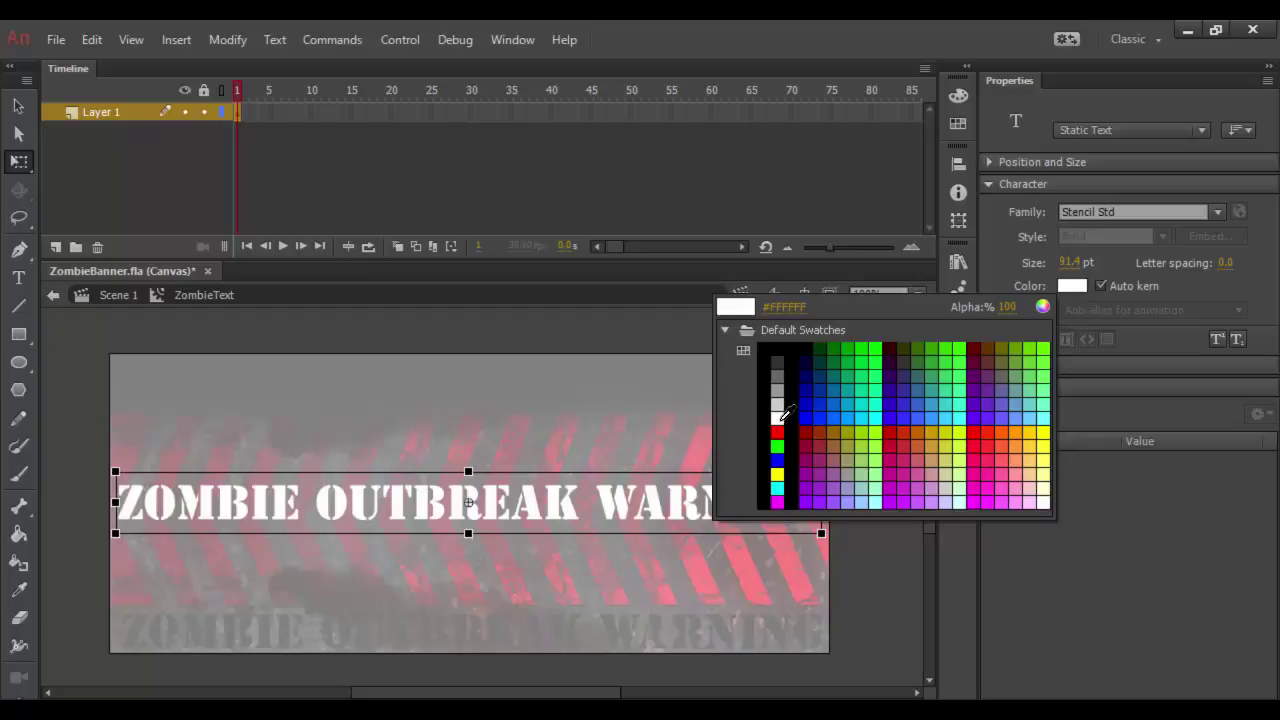
pyautogui.click(779, 418)
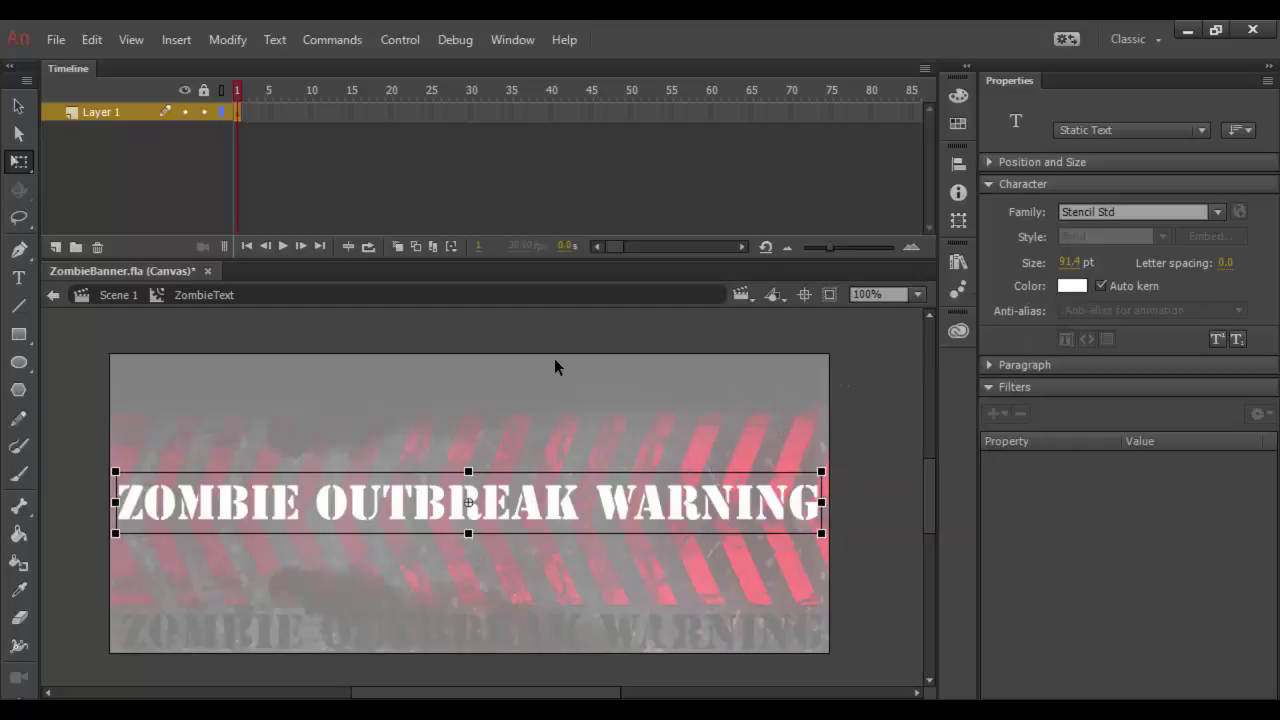
# Leave symbol editing for Scene 1 and select the Background and ZombieTitle layers.
pyautogui.doubleClick(70, 356)
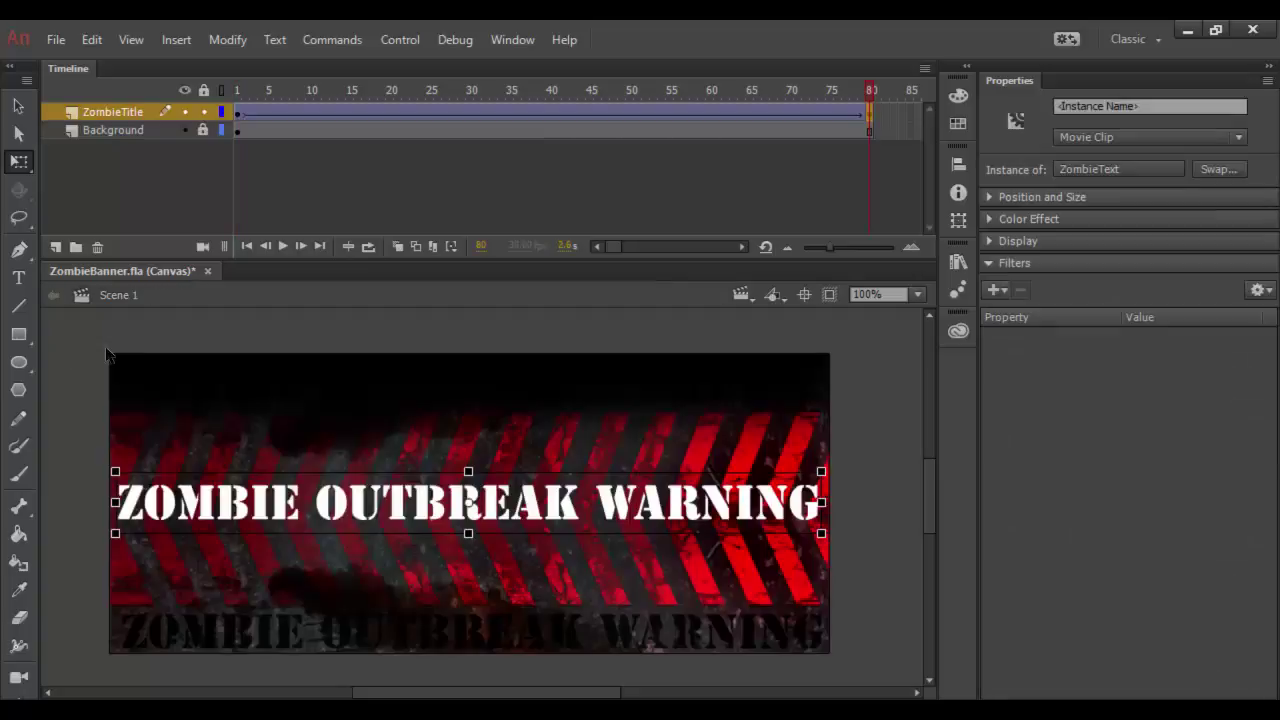
pyautogui.click(107, 128)
pyautogui.click(107, 110)
pyautogui.click(109, 124)
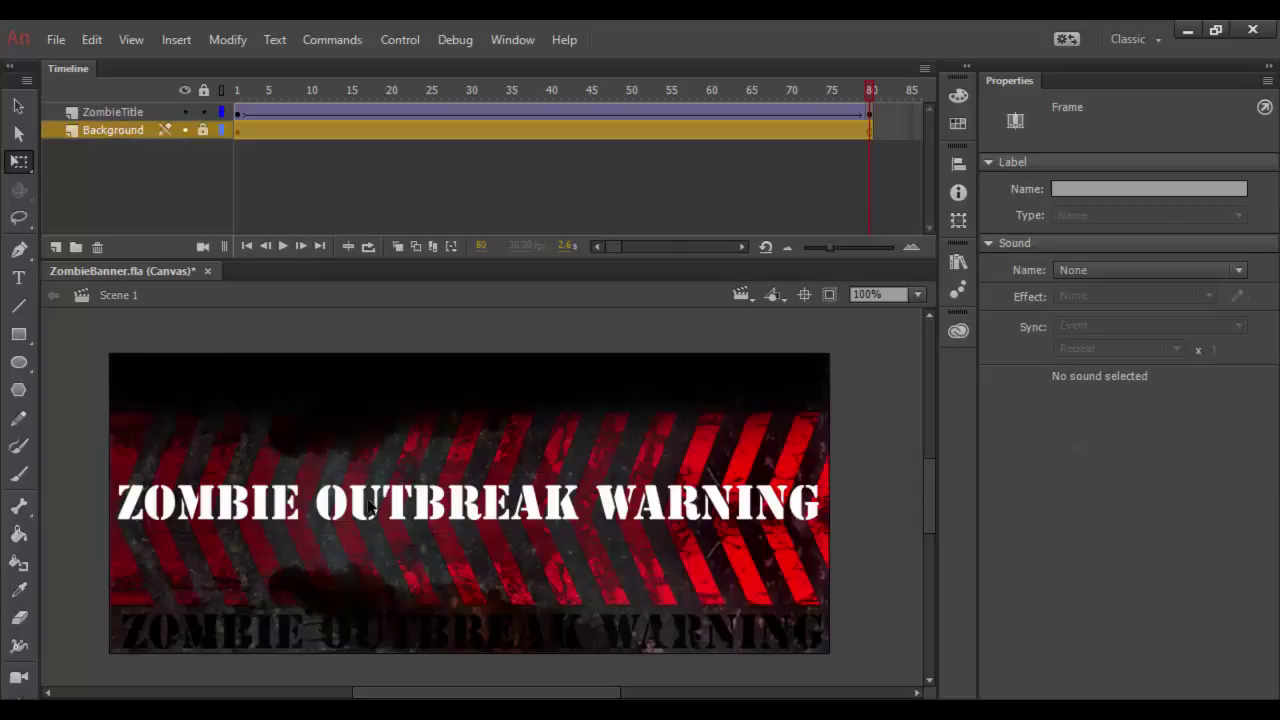
# Play the white title's slide-in from frame 1 of ZombieTitle, then scrub back to the start.
pyautogui.click(236, 111)
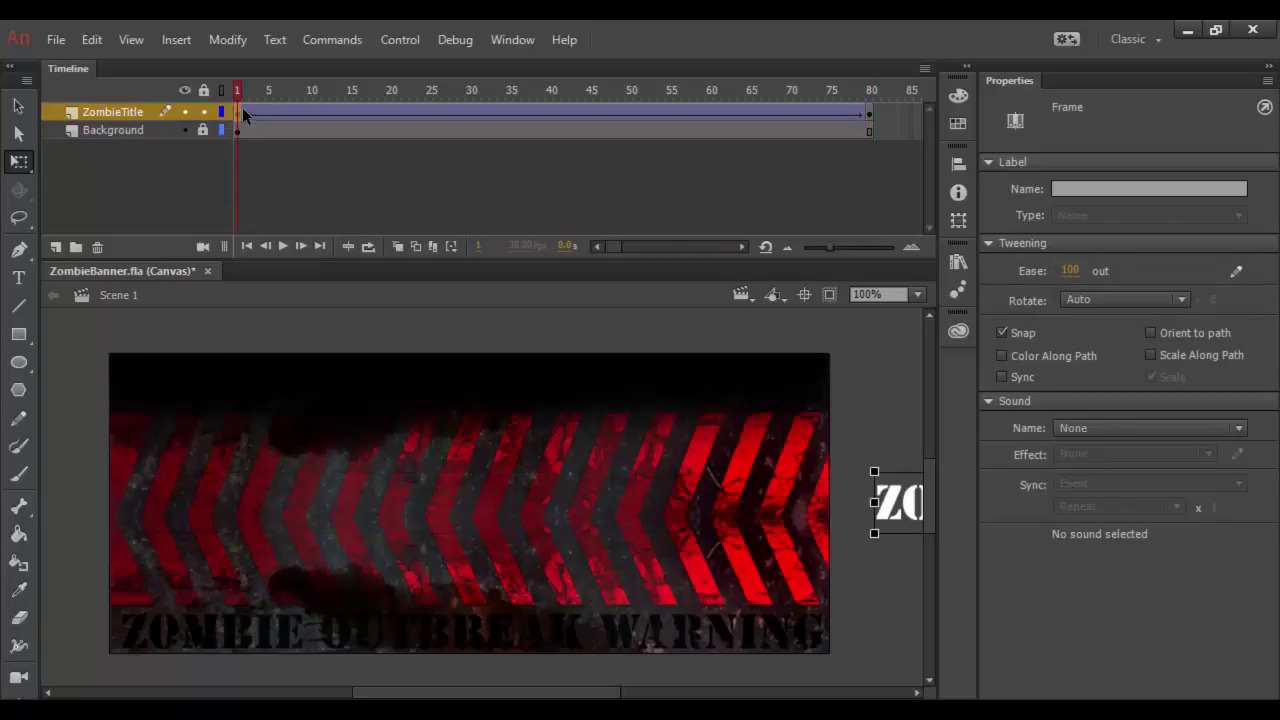
pyautogui.press('Return')
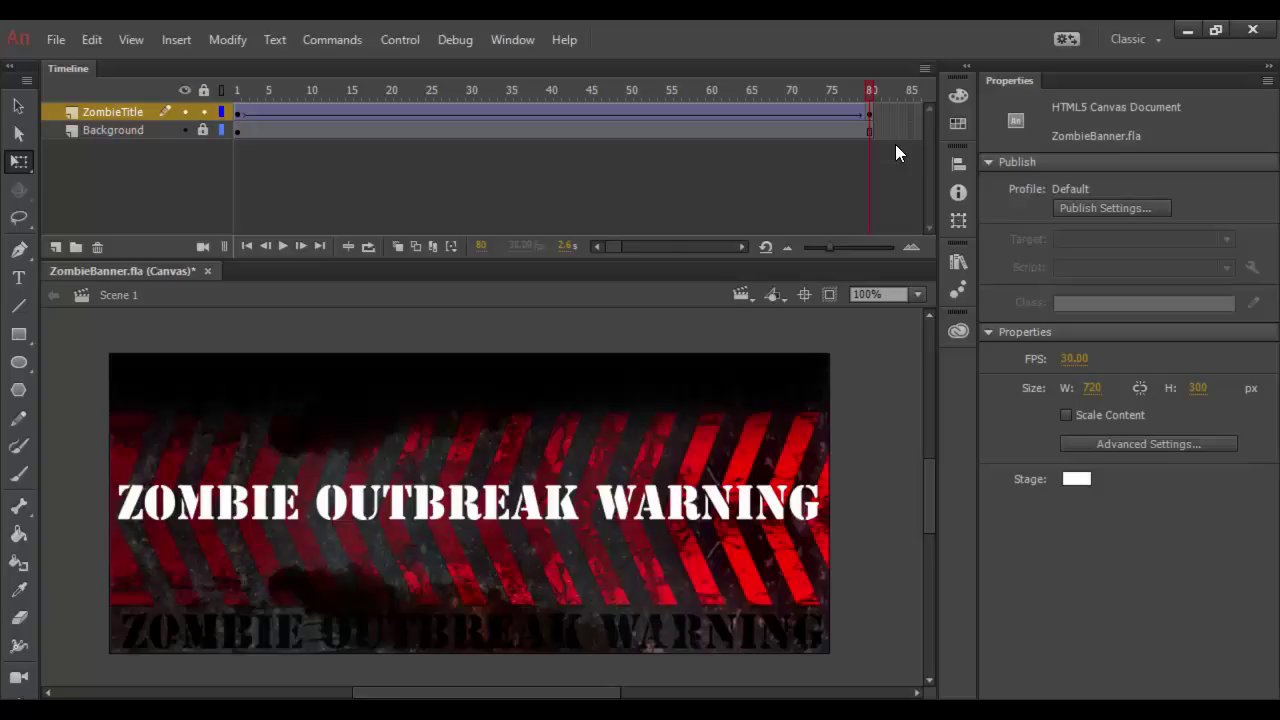
pyautogui.moveTo(895, 145); pyautogui.dragTo(230, 145)
pyautogui.moveTo(760, 605); pyautogui.dragTo(169, 595)
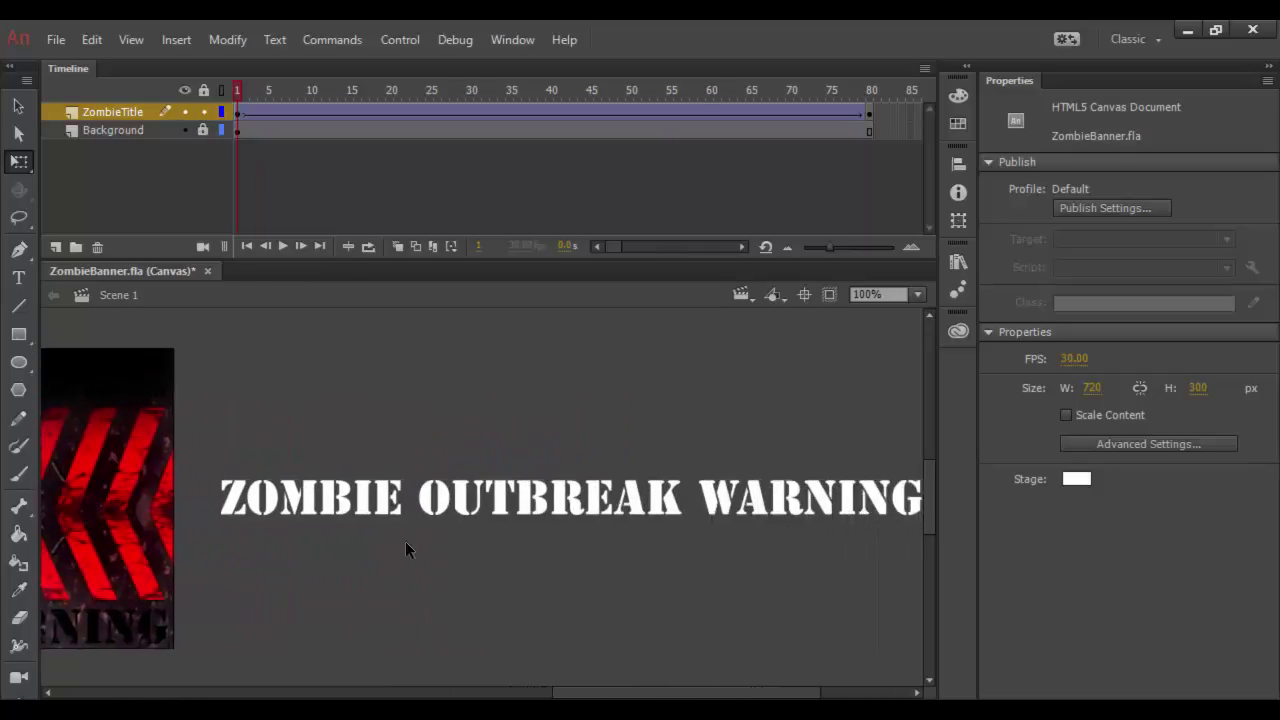
# Select the title clip, expand its Display, Color Effect and Filters sections, and show the Add Filter list.
pyautogui.click(577, 502)
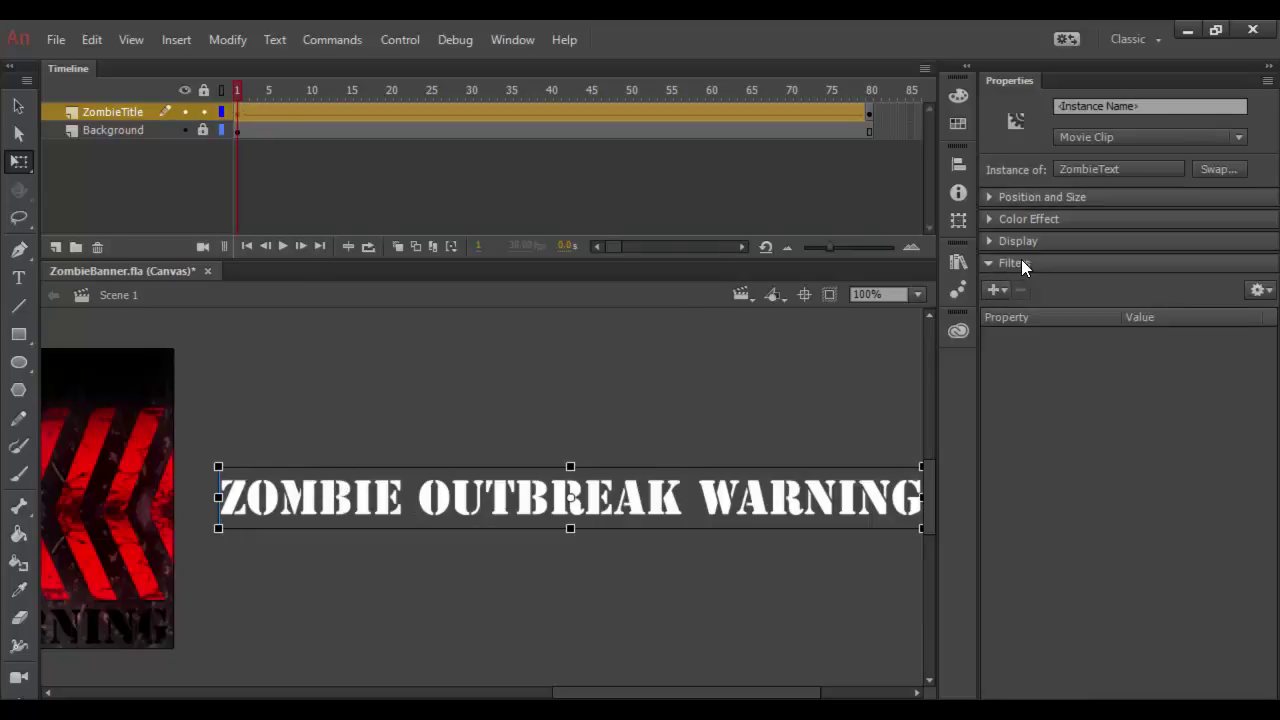
pyautogui.click(990, 241)
pyautogui.click(987, 218)
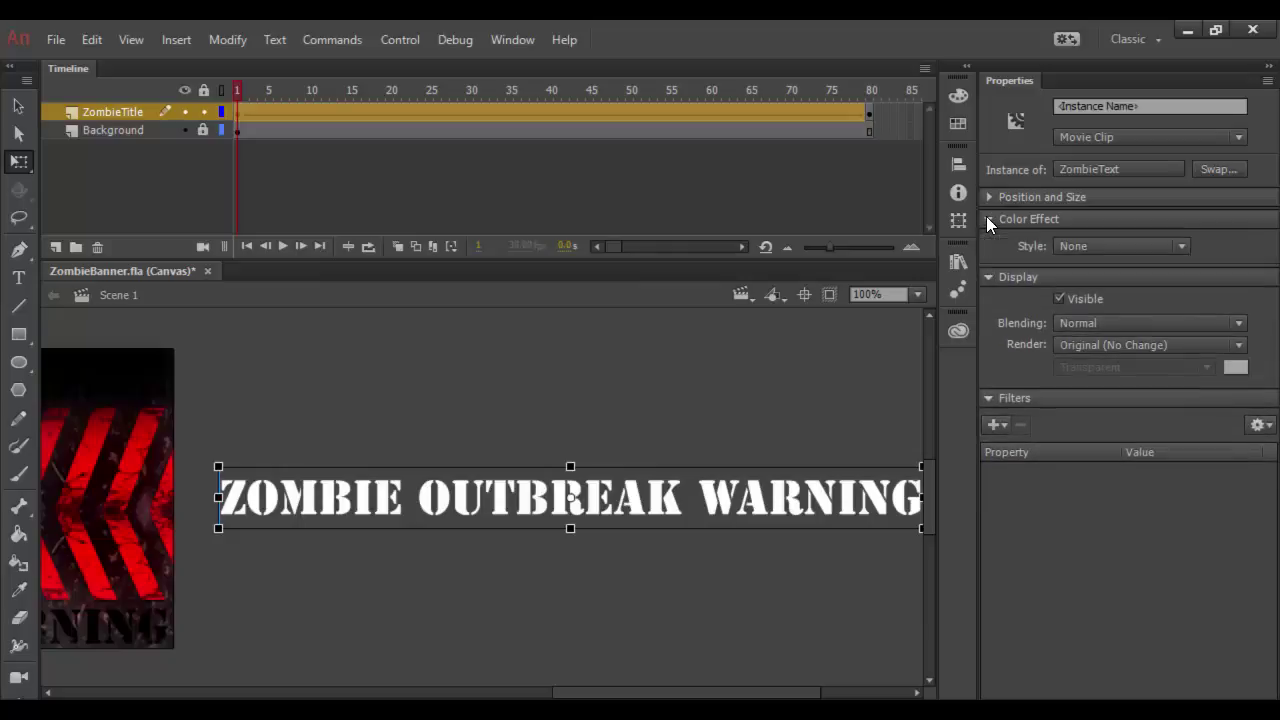
pyautogui.click(988, 197)
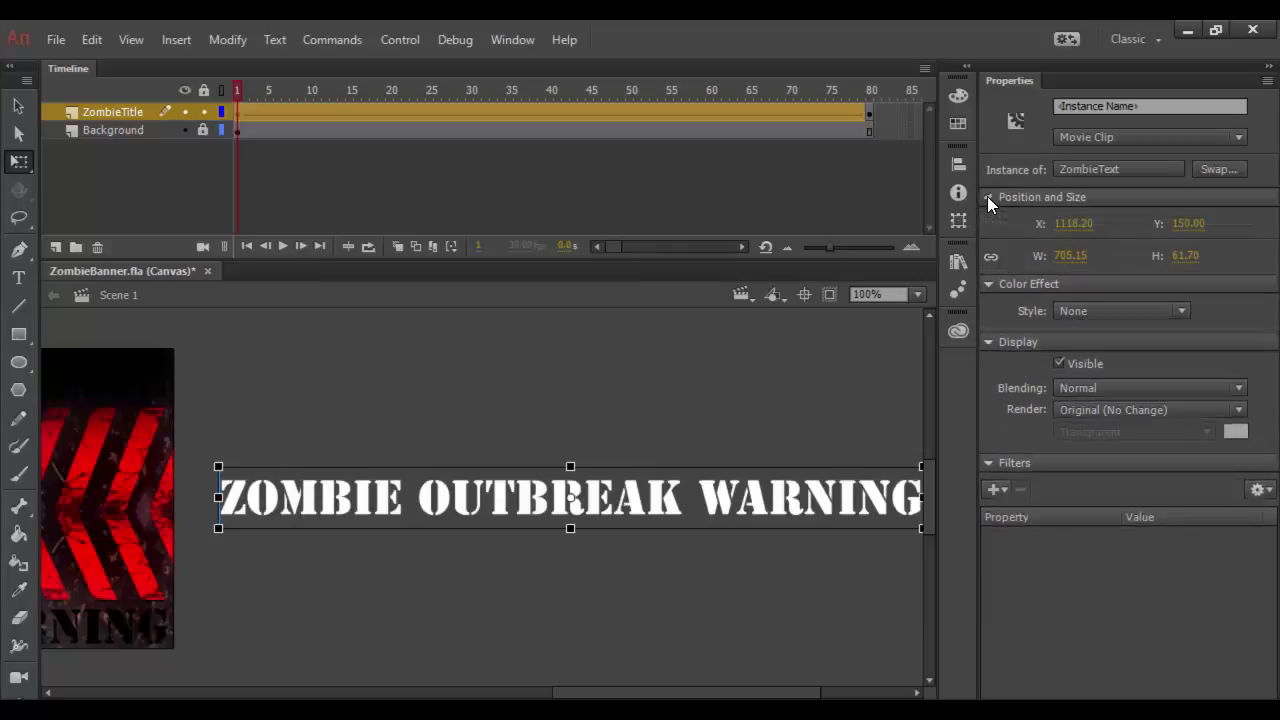
pyautogui.click(988, 197)
pyautogui.click(989, 400)
pyautogui.click(989, 400)
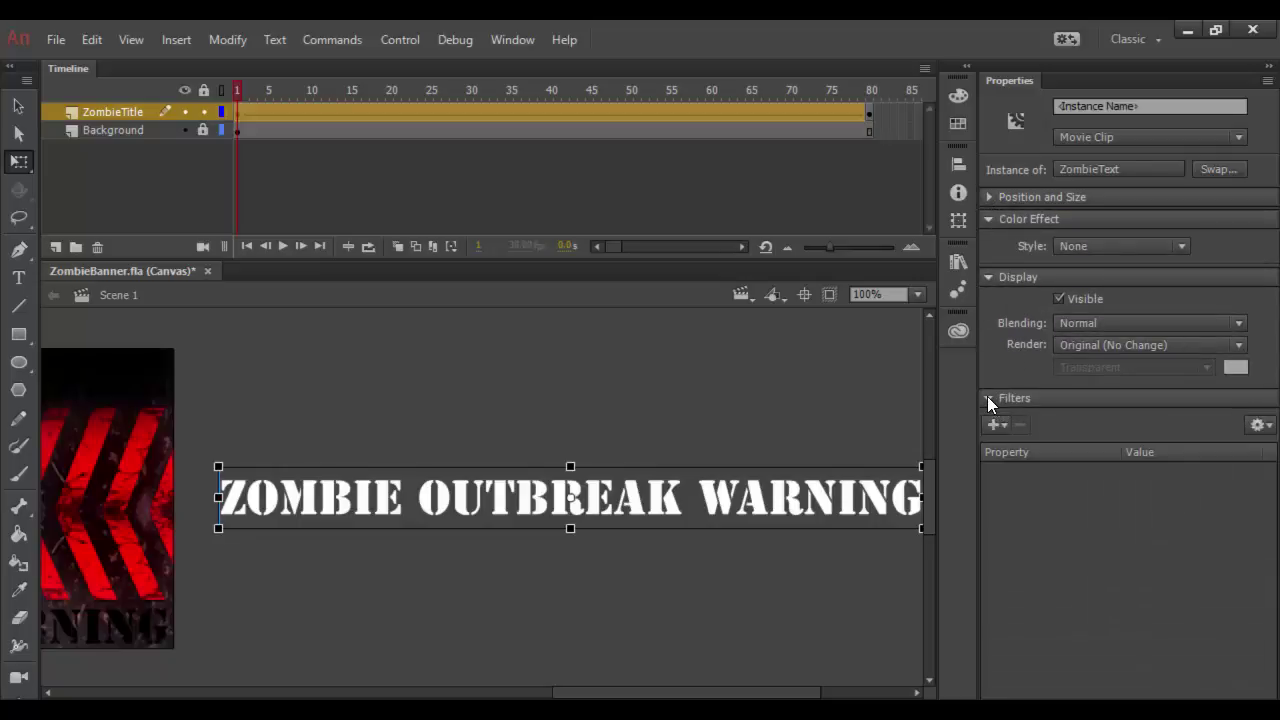
pyautogui.click(994, 424)
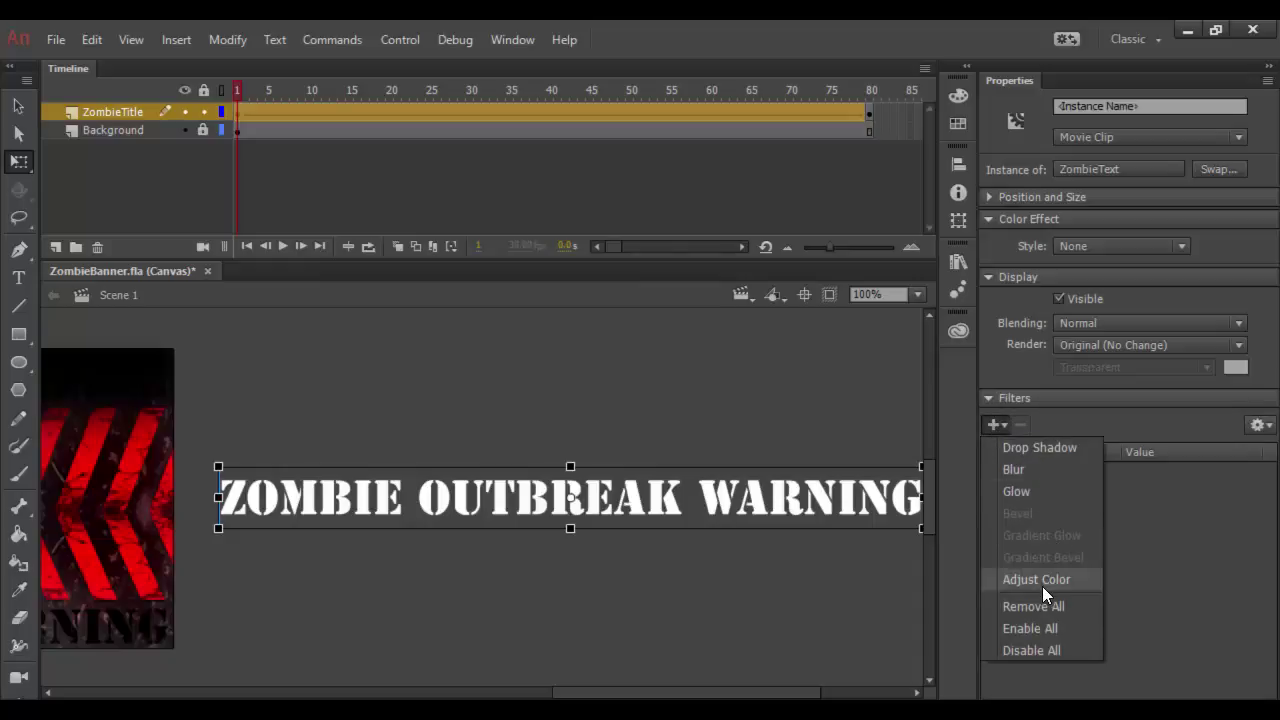
# Add a black Drop Shadow to the ZombieText title with 4 px blur, 42° angle and 10 px distance.
pyautogui.click(1045, 450)
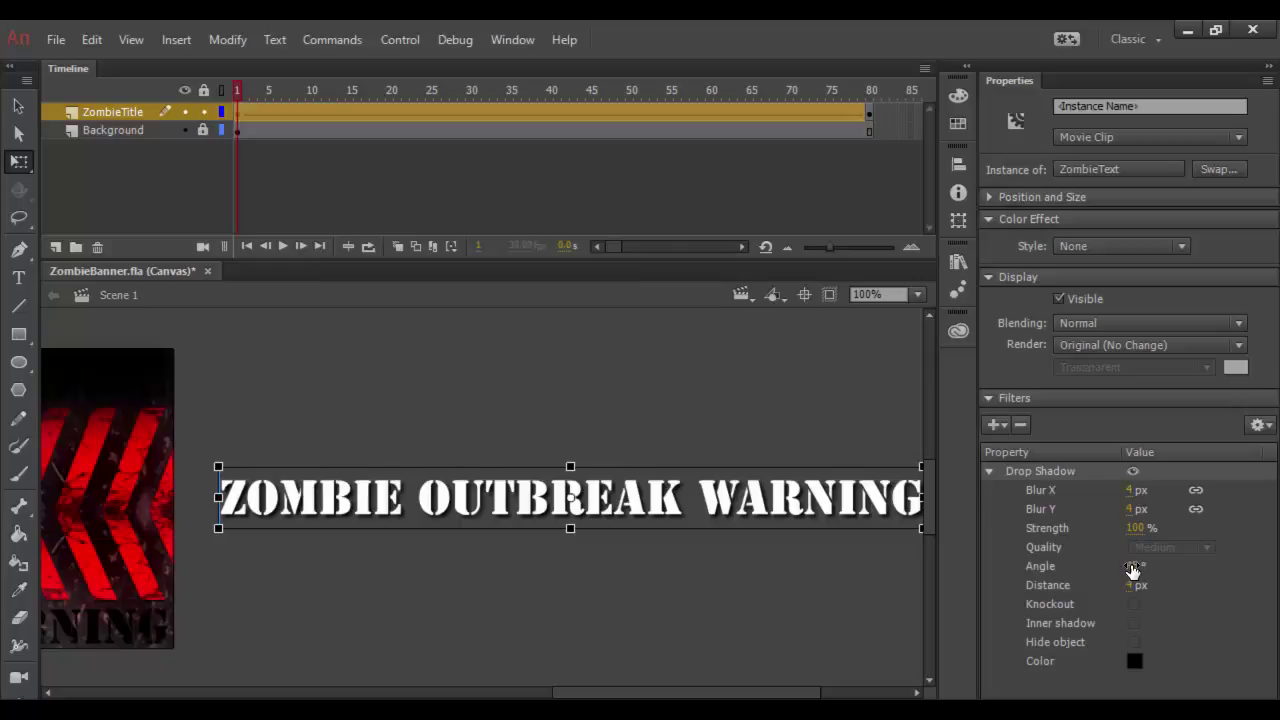
pyautogui.moveTo(1132, 569)
pyautogui.mouseDown()
pyautogui.moveTo(1160, 565)
pyautogui.moveTo(1133, 565)
pyautogui.moveTo(1132, 585)
pyautogui.moveTo(1143, 568)
pyautogui.mouseUp()
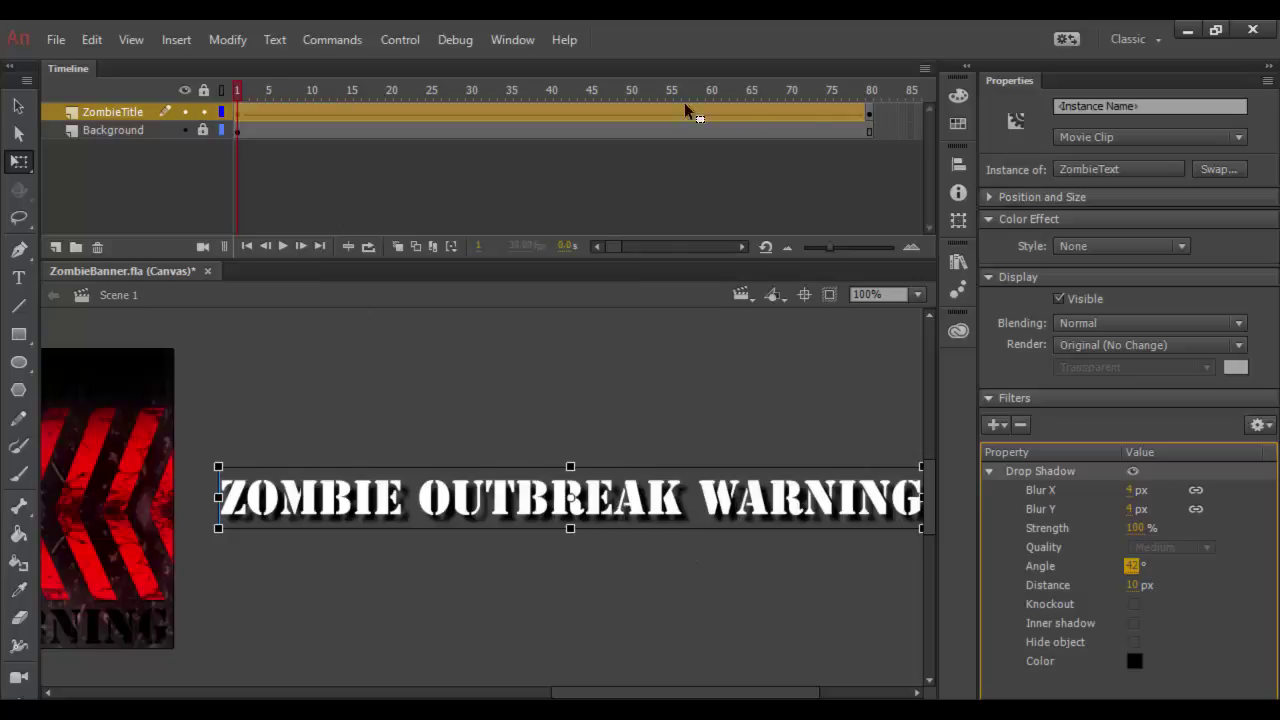
pyautogui.click(872, 113)
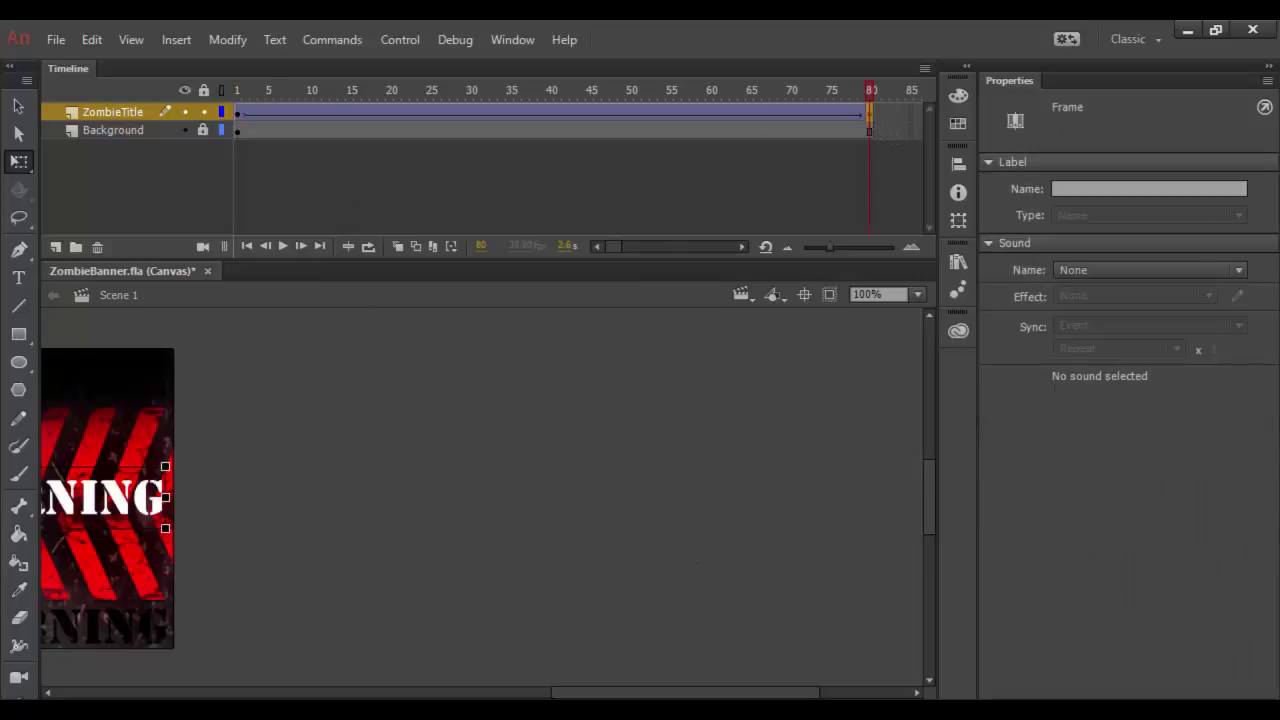
pyautogui.moveTo(646, 697); pyautogui.dragTo(450, 697)
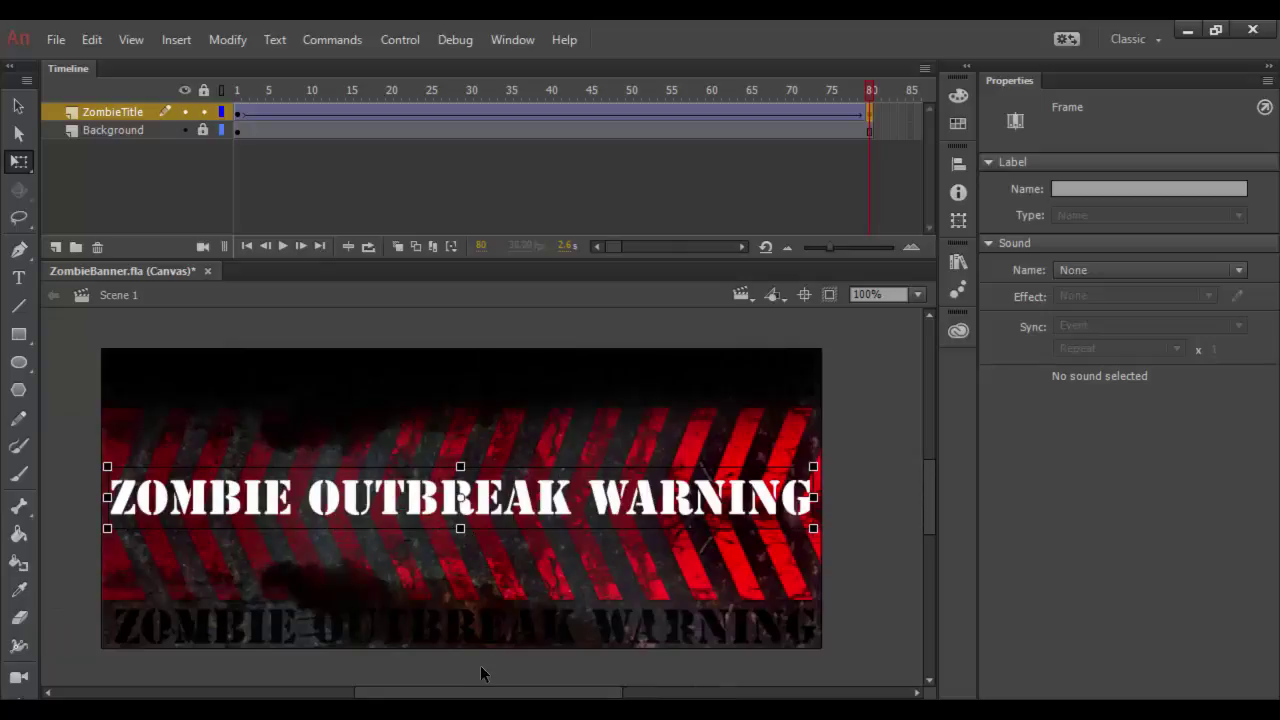
pyautogui.moveTo(454, 697); pyautogui.dragTo(629, 690)
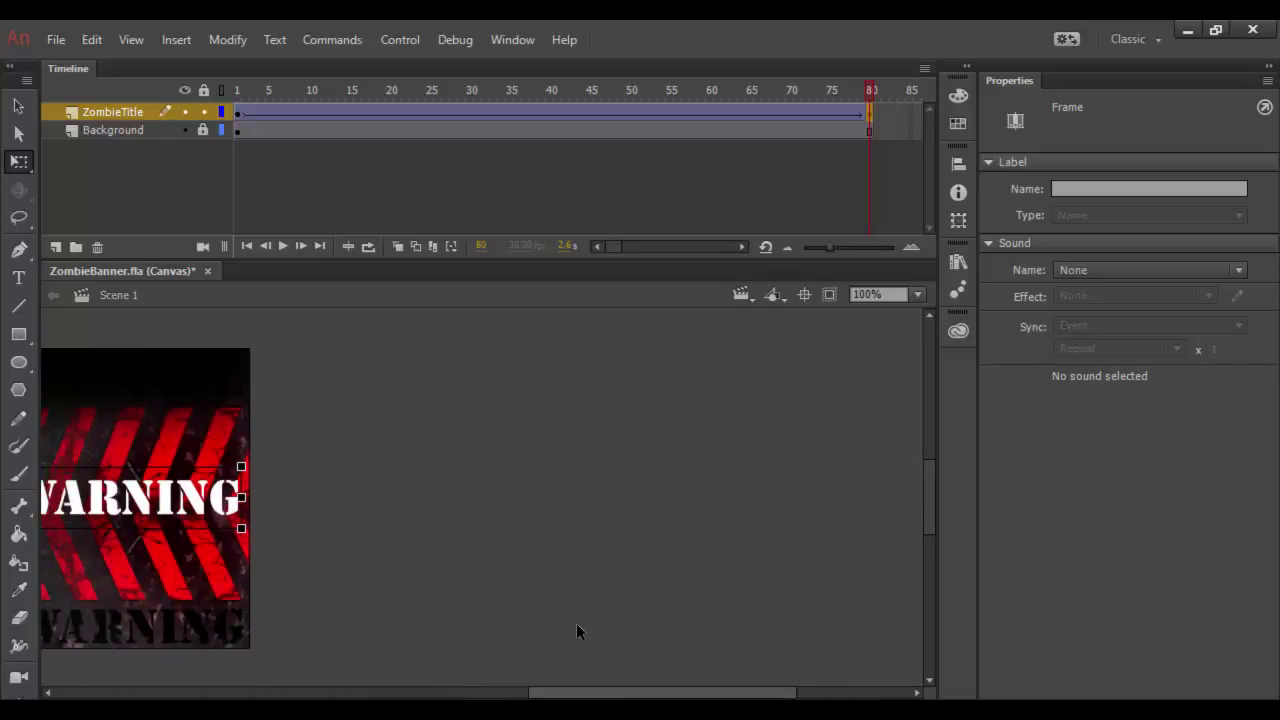
pyautogui.click(239, 111)
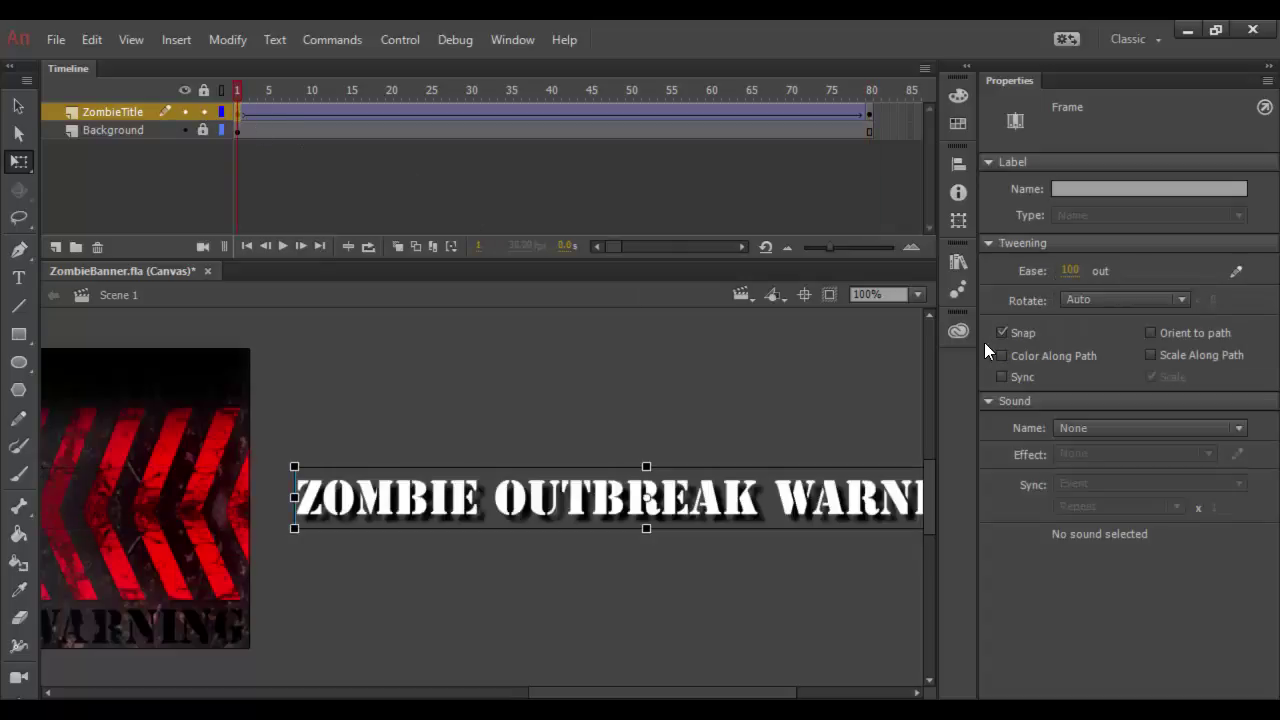
pyautogui.click(720, 502)
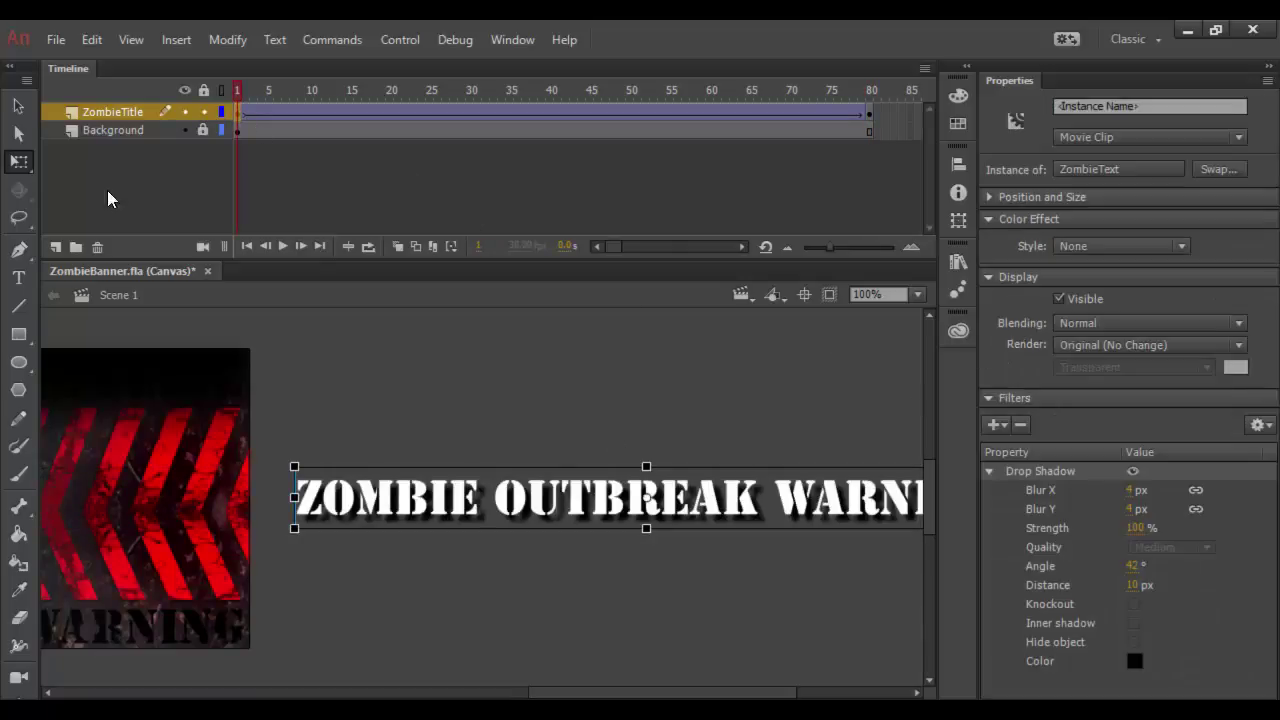
pyautogui.click(19, 105)
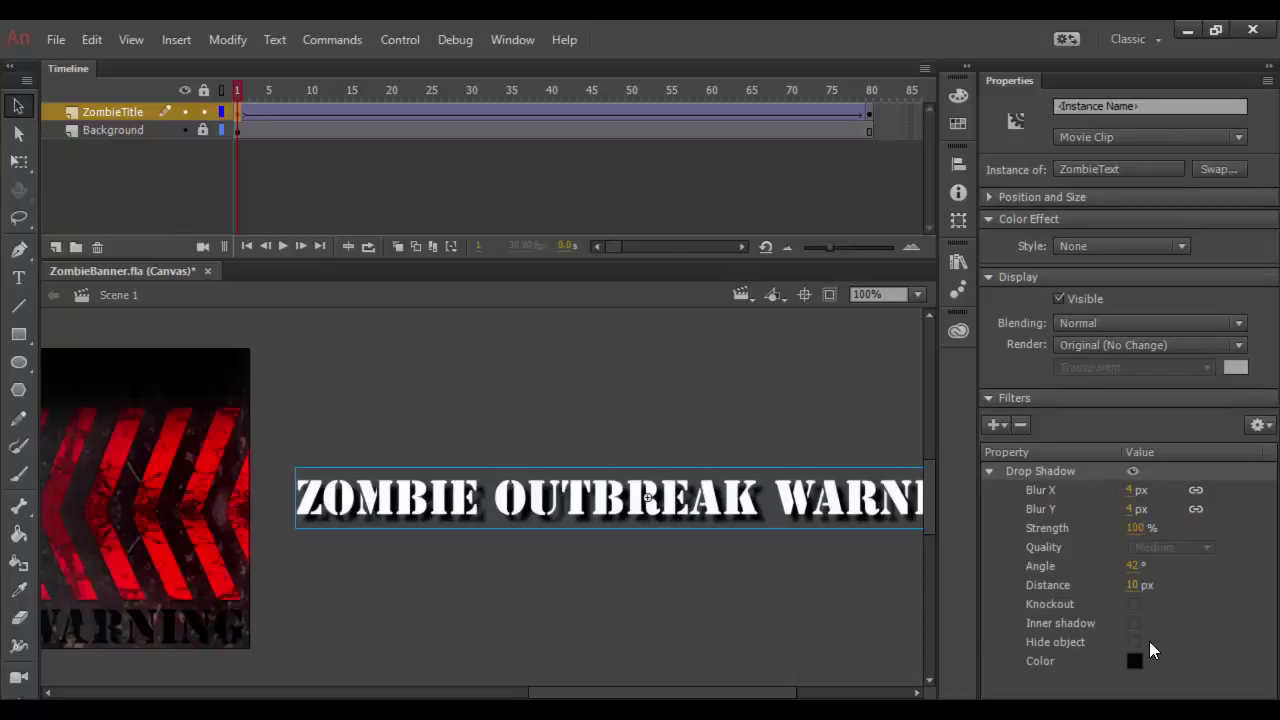
# Copy the frame-1 drop shadow (4 px blur, 42°, 10 px) and paste it onto the frame-80 title clip.
pyautogui.click(1262, 427)
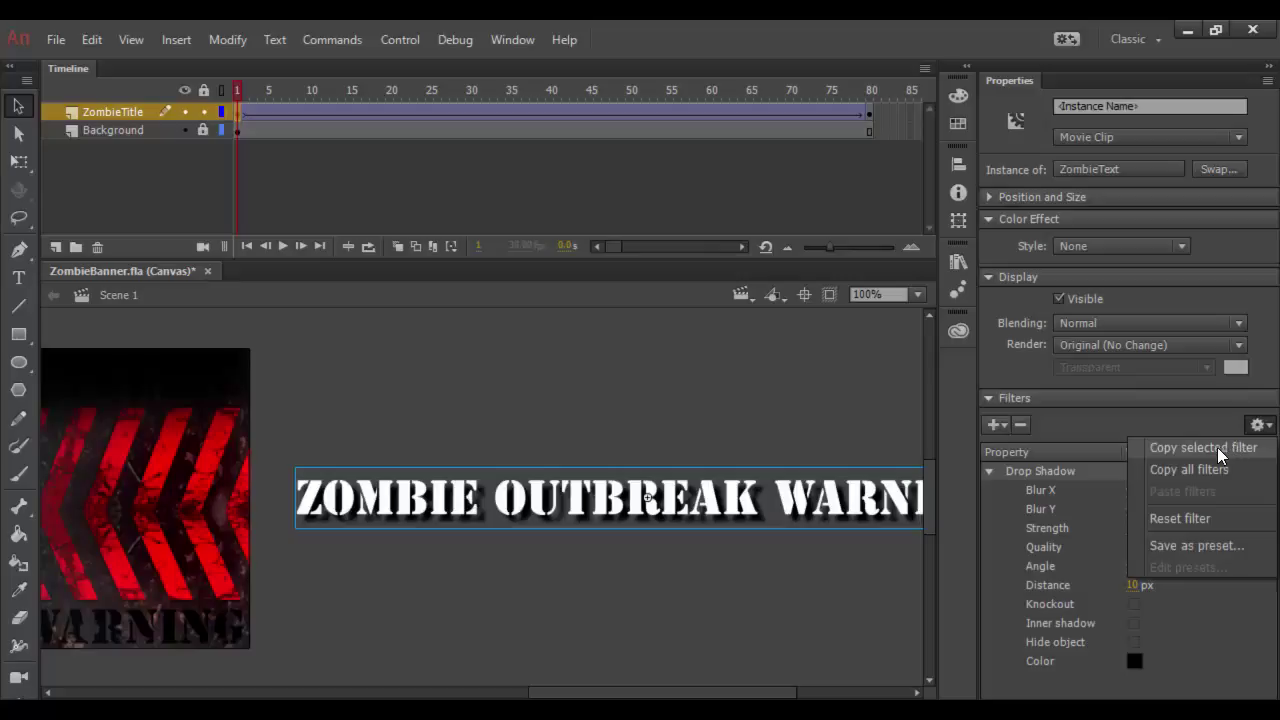
pyautogui.click(1209, 447)
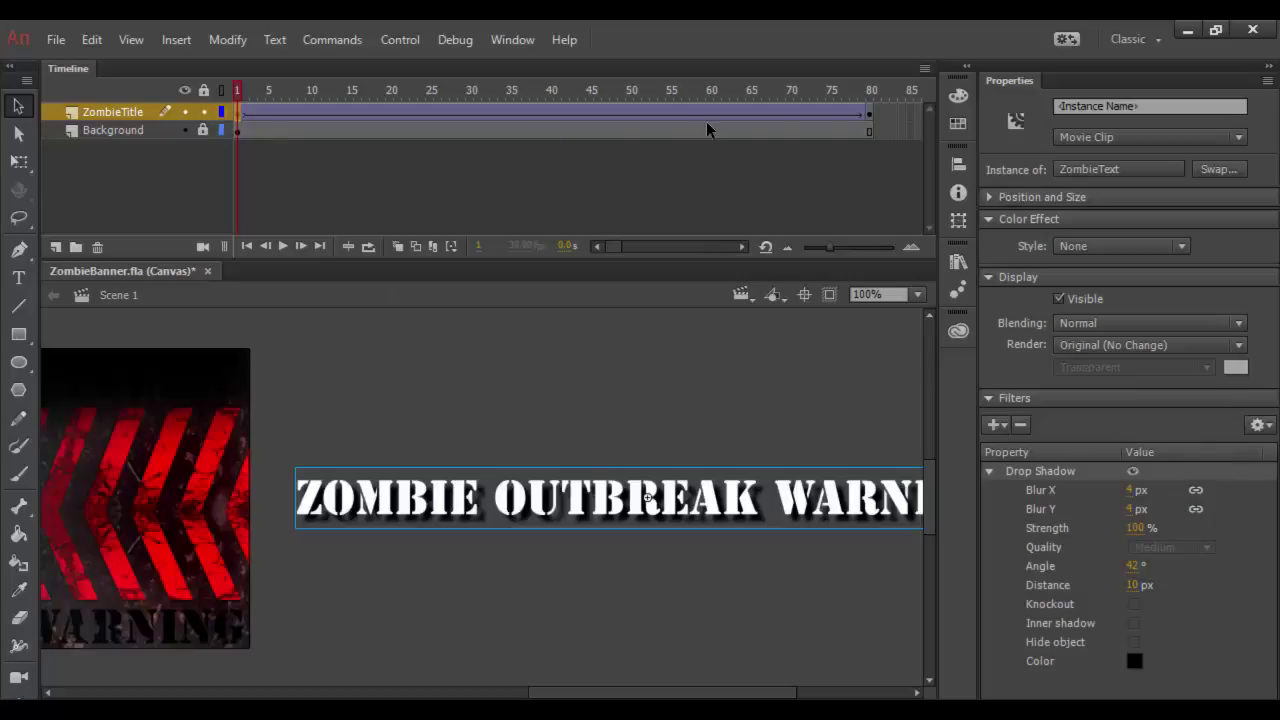
pyautogui.click(869, 113)
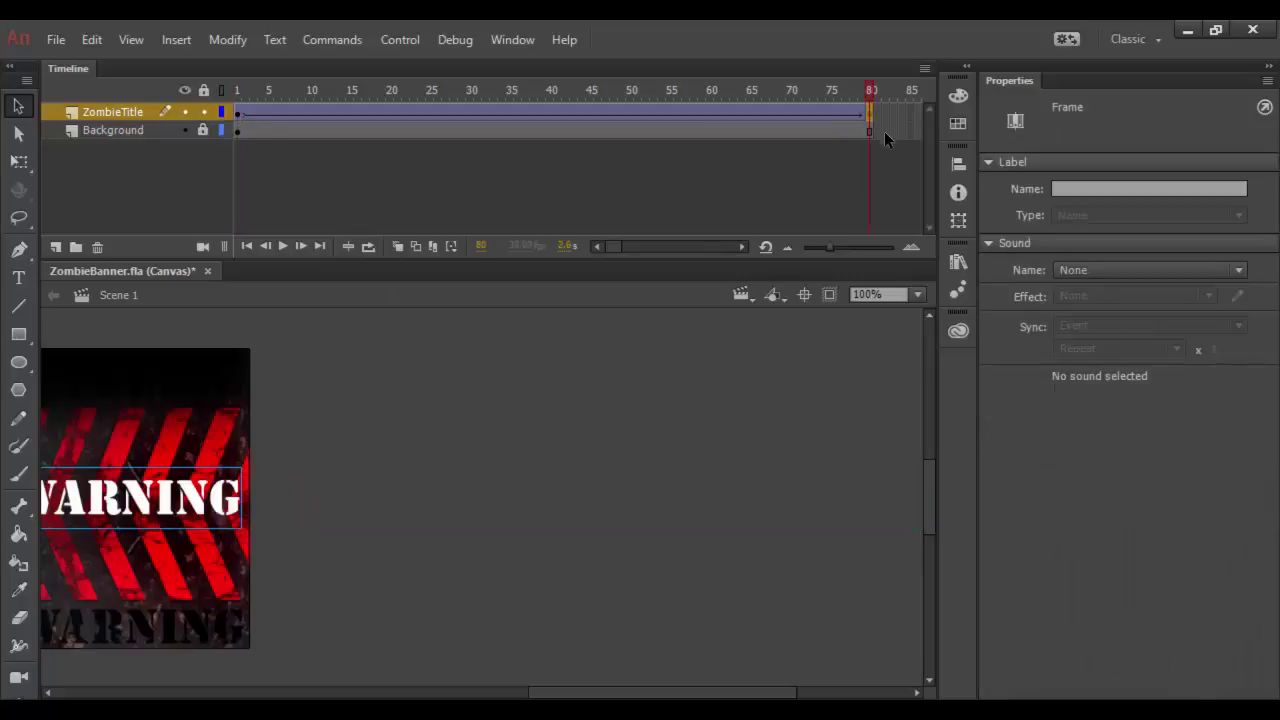
pyautogui.click(90, 500)
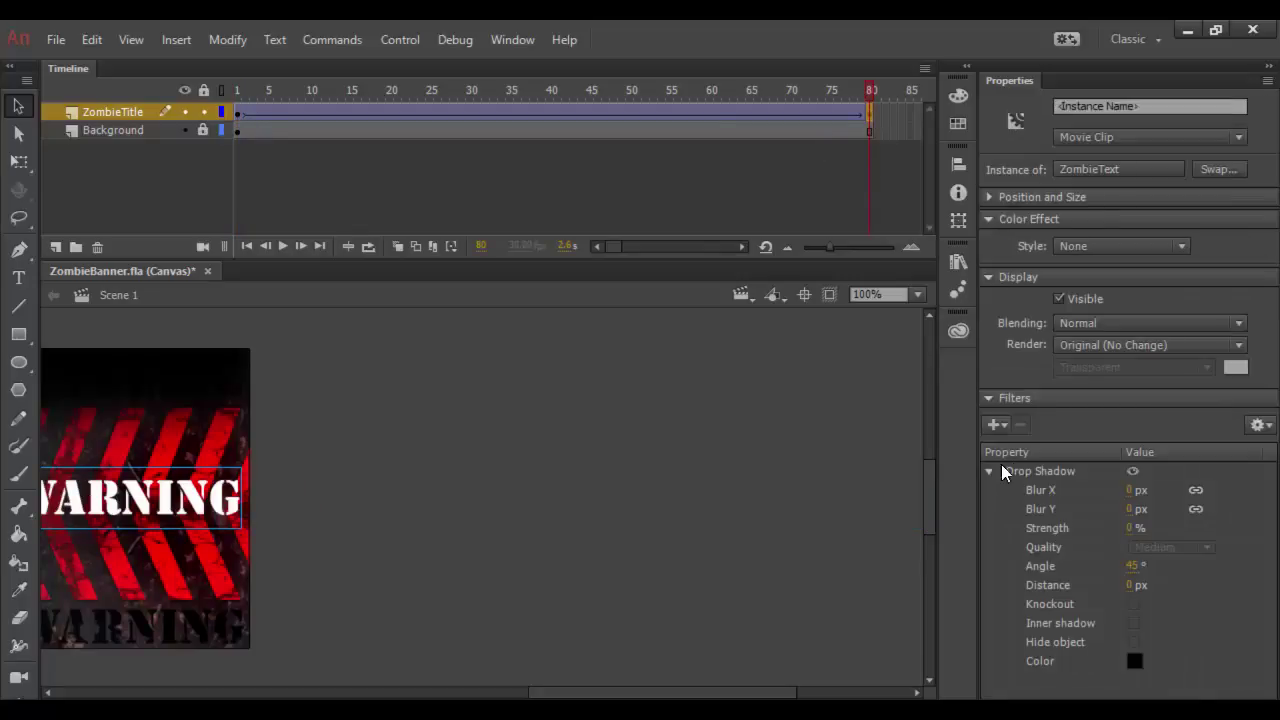
pyautogui.click(1260, 425)
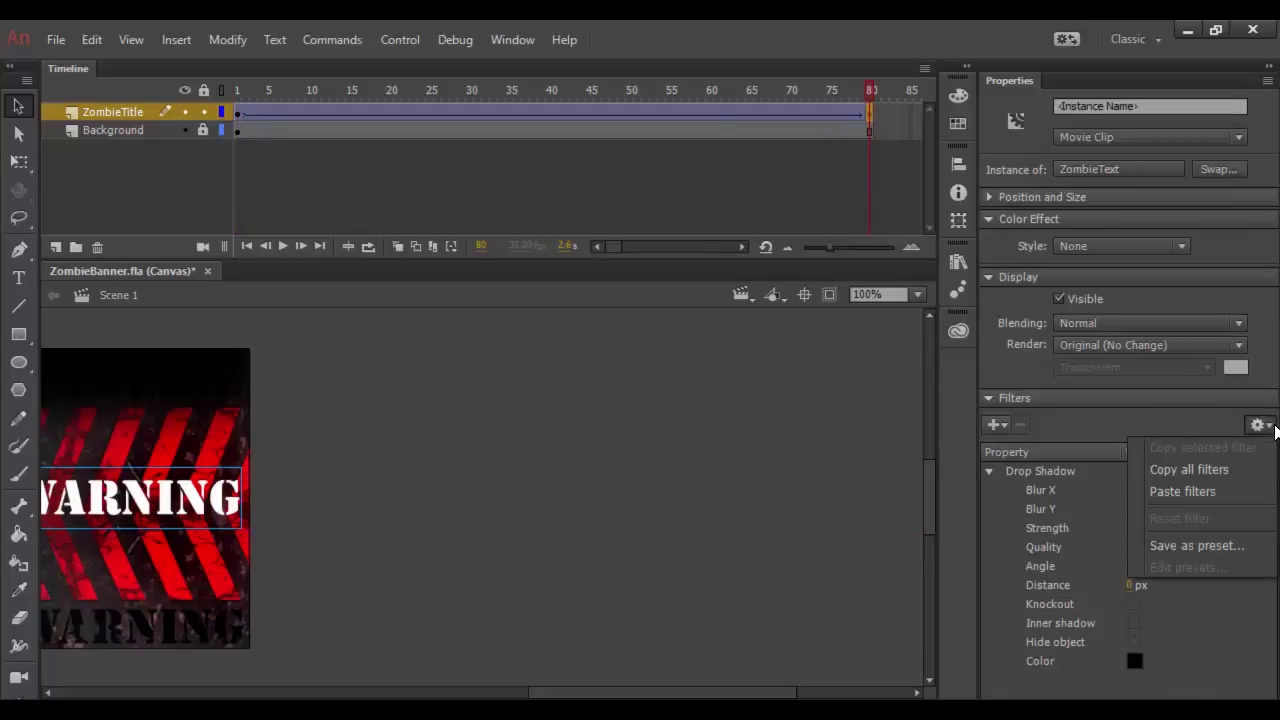
pyautogui.click(1204, 490)
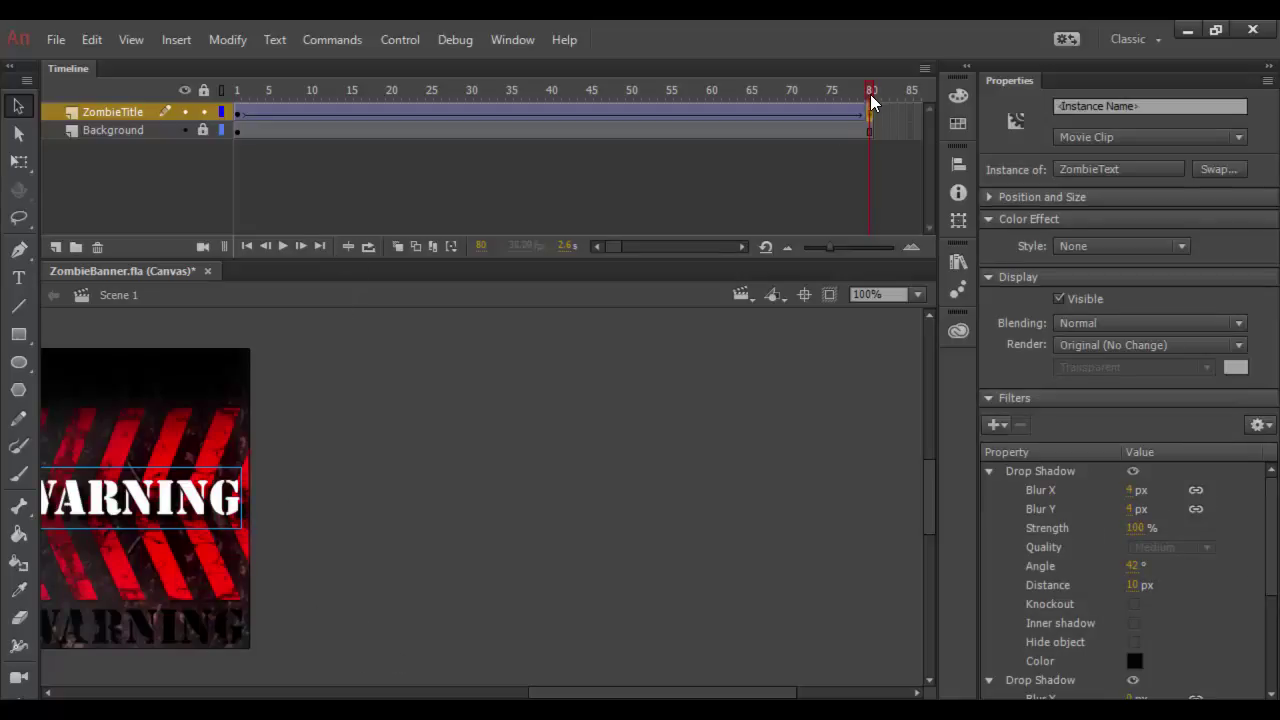
pyautogui.moveTo(871, 93)
pyautogui.mouseDown()
pyautogui.moveTo(743, 93)
pyautogui.moveTo(872, 94)
pyautogui.mouseUp()
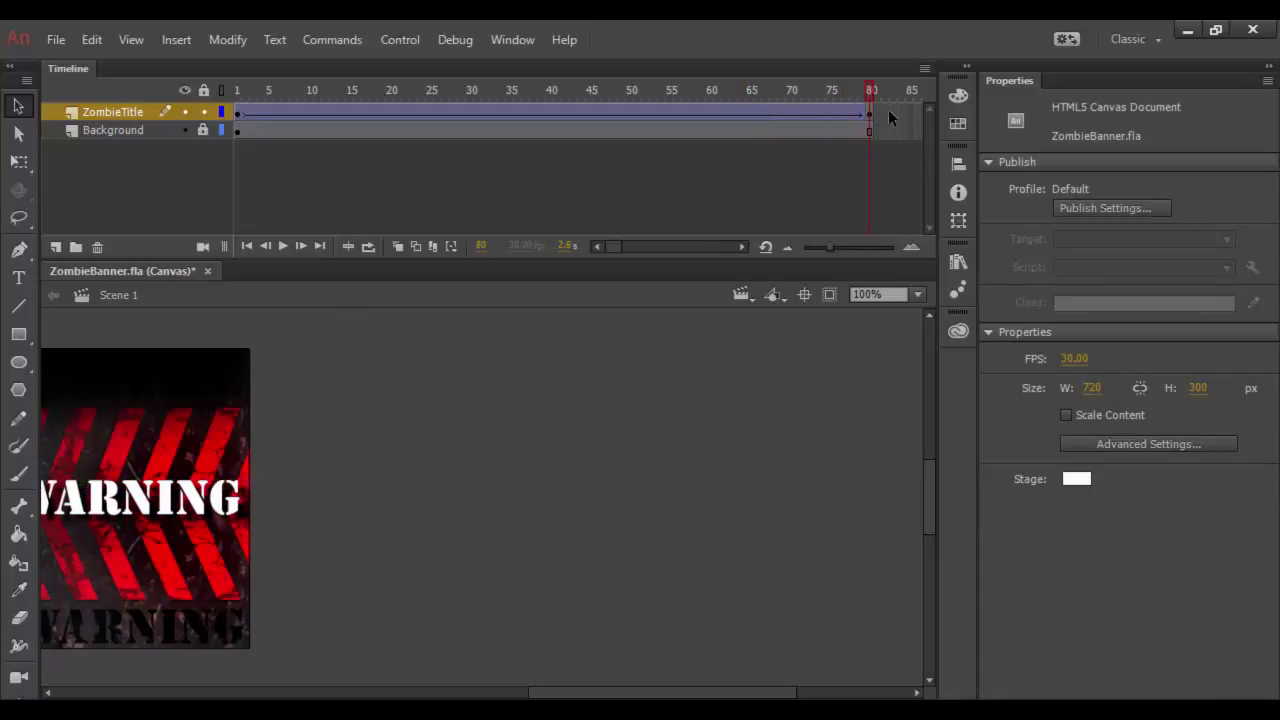
pyautogui.click(200, 500)
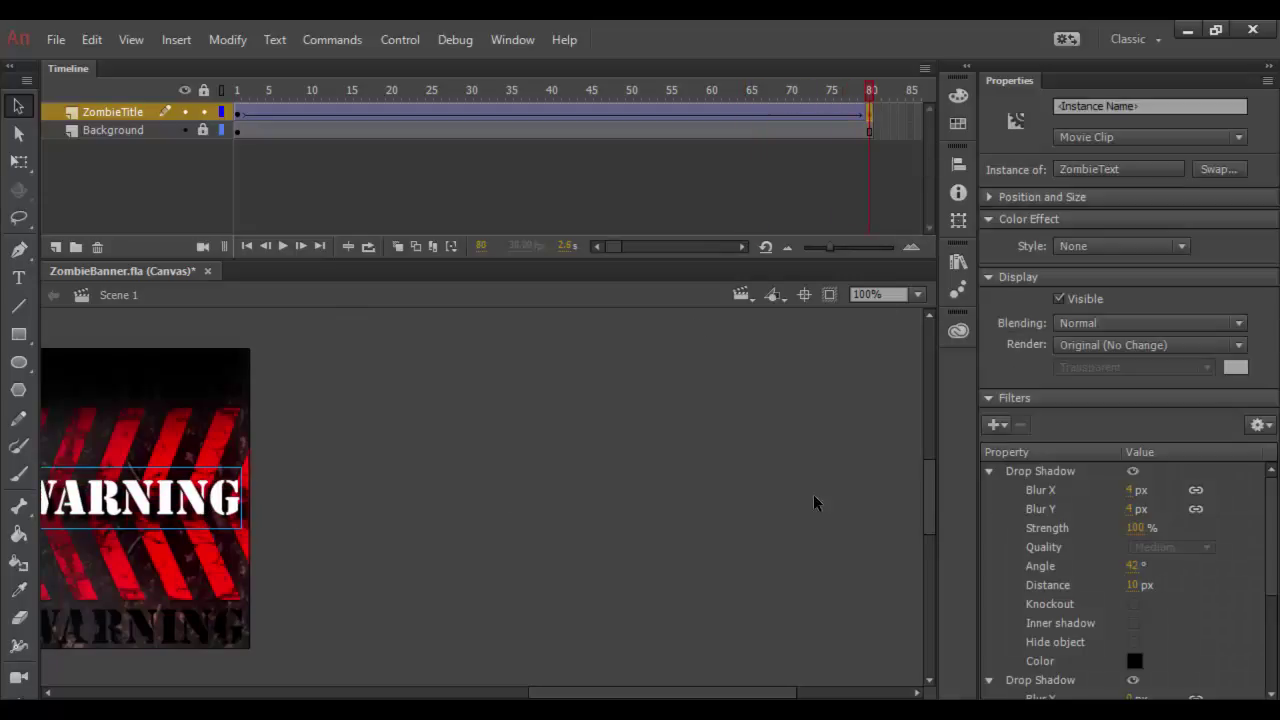
pyautogui.click(1261, 426)
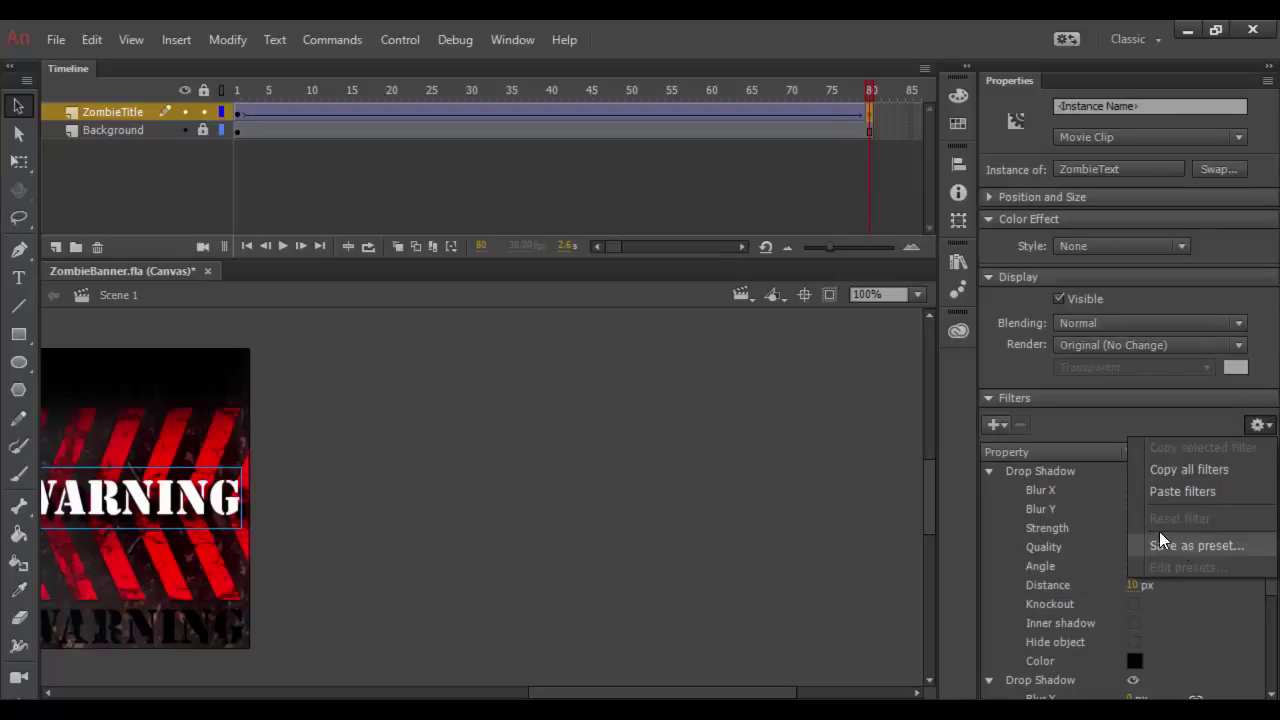
pyautogui.click(829, 519)
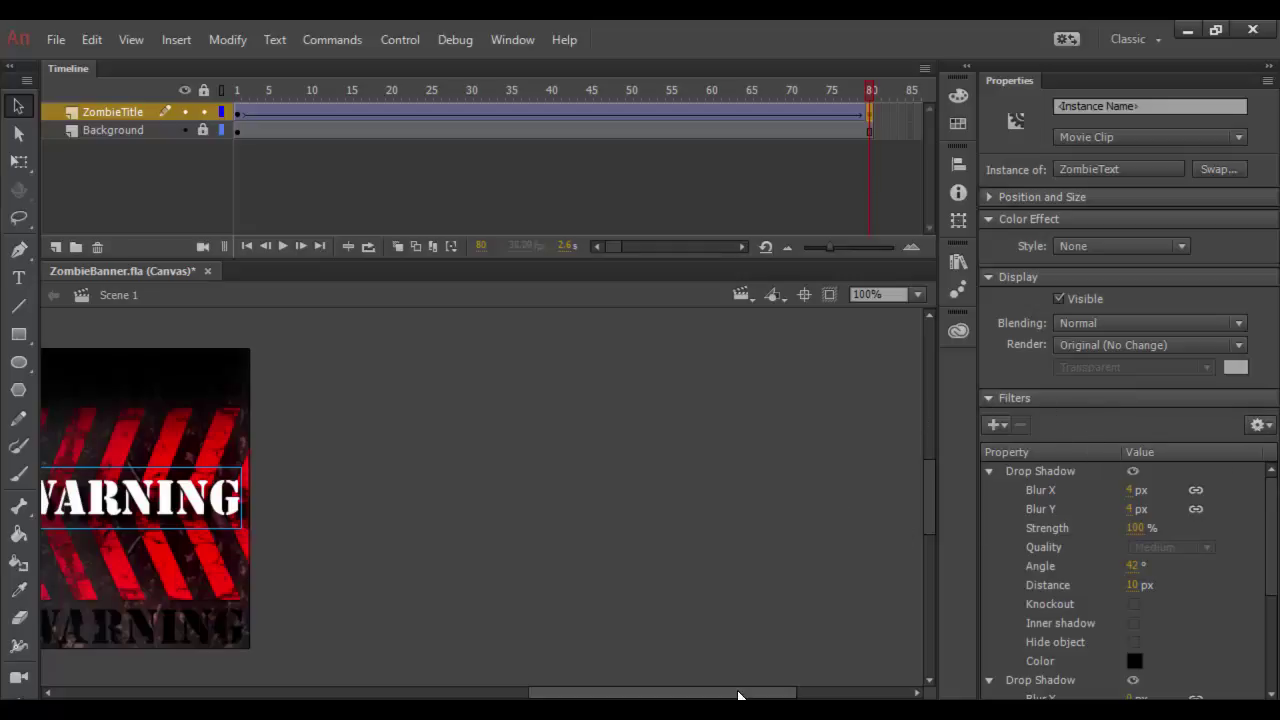
pyautogui.moveTo(737, 693); pyautogui.dragTo(554, 693)
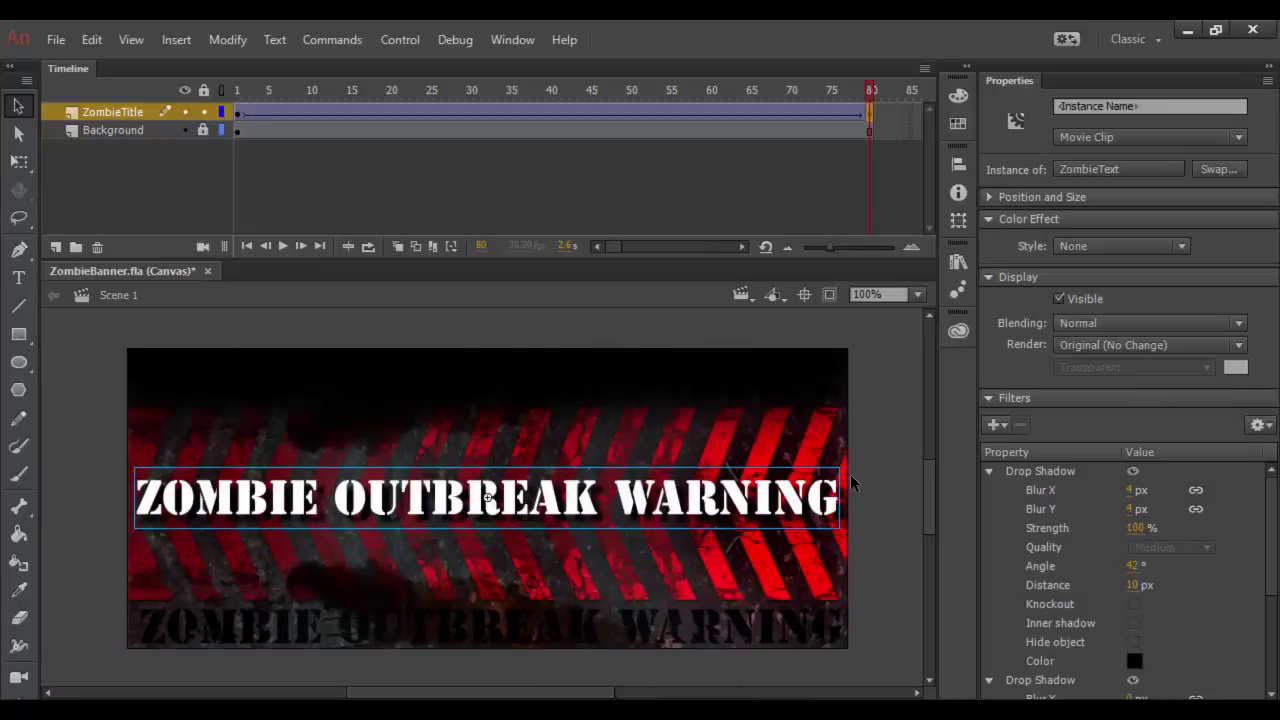
pyautogui.press('Return')
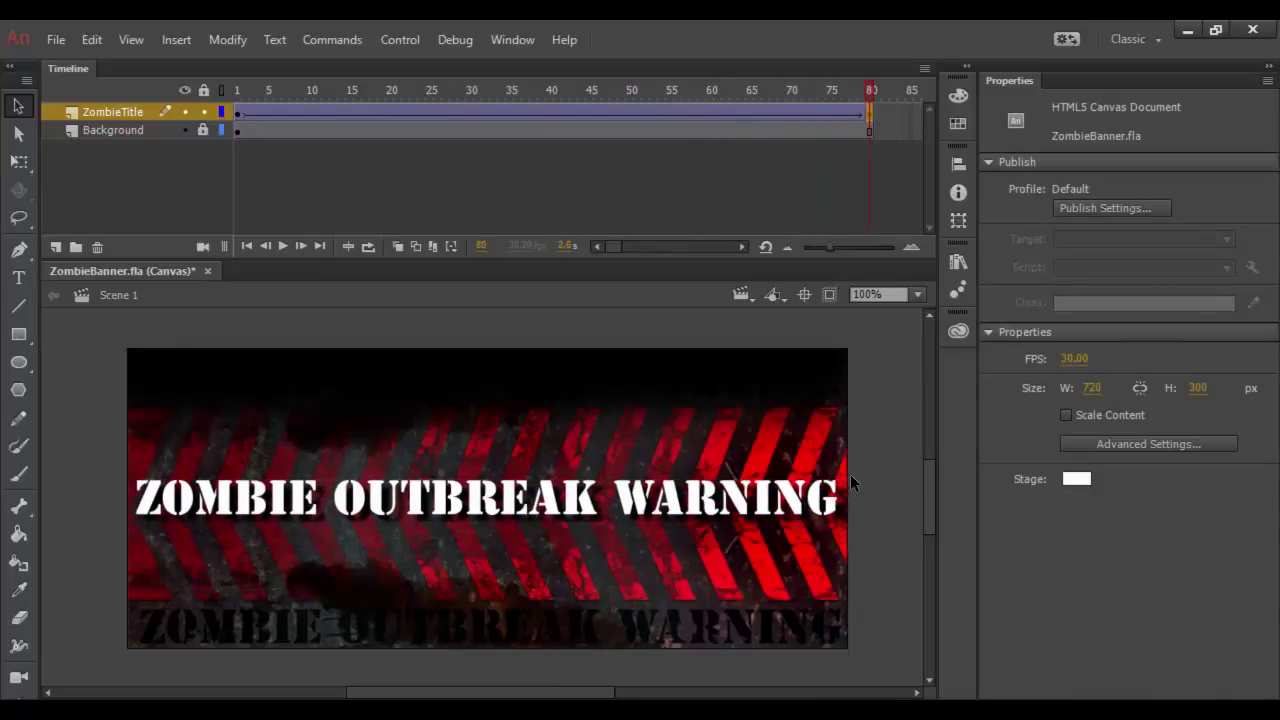
pyautogui.press('Return')
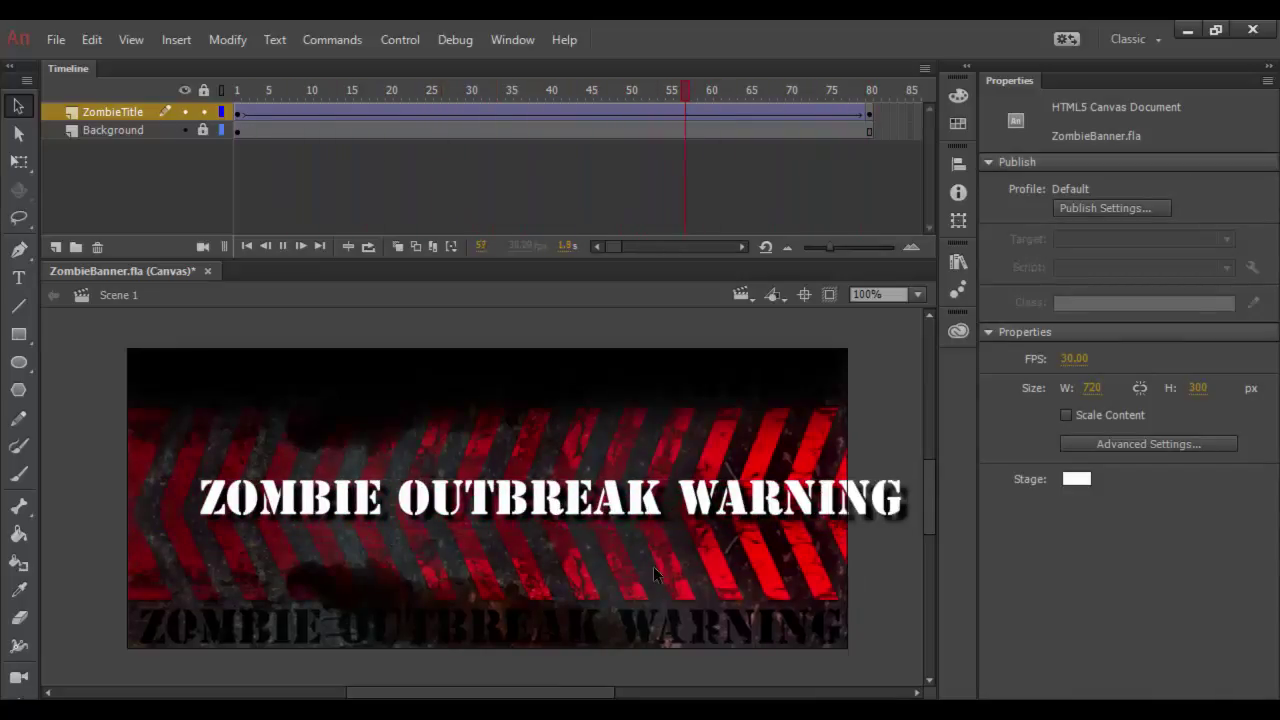
pyautogui.press('Return')
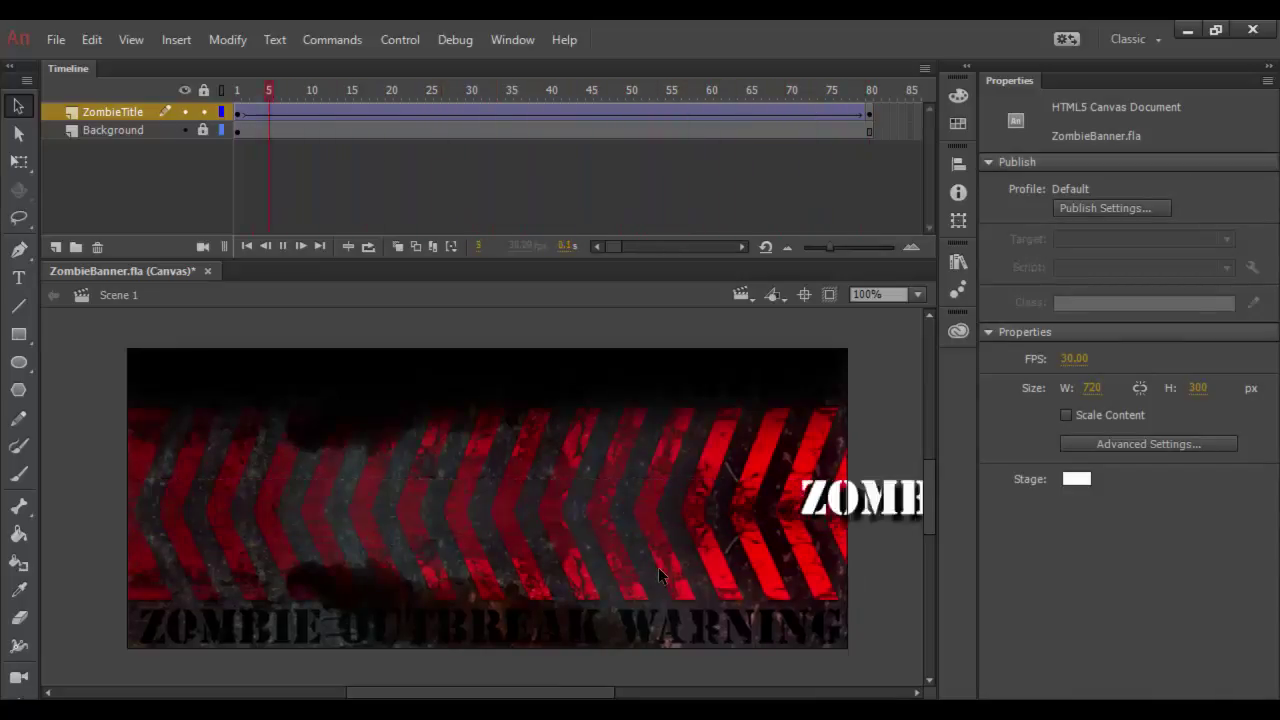